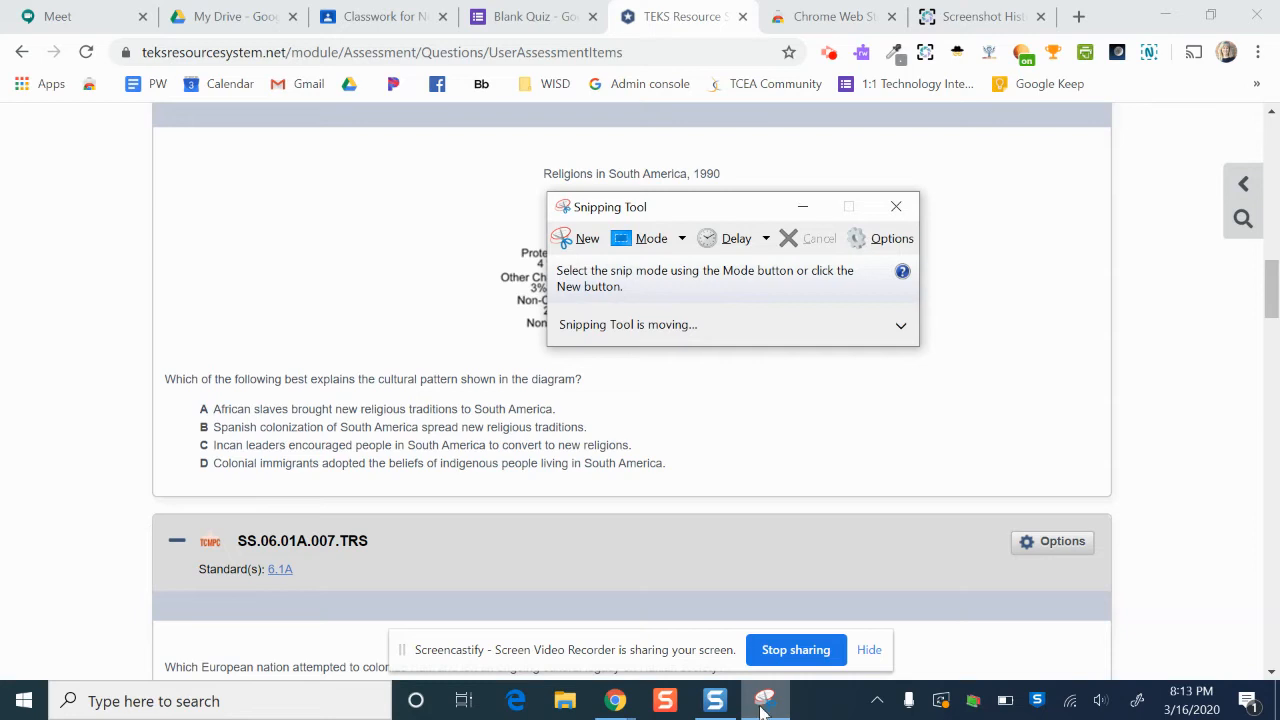
Capture a snip of the "Religions in South America, 1990" pie chart, including its title and labels.
click(575, 238)
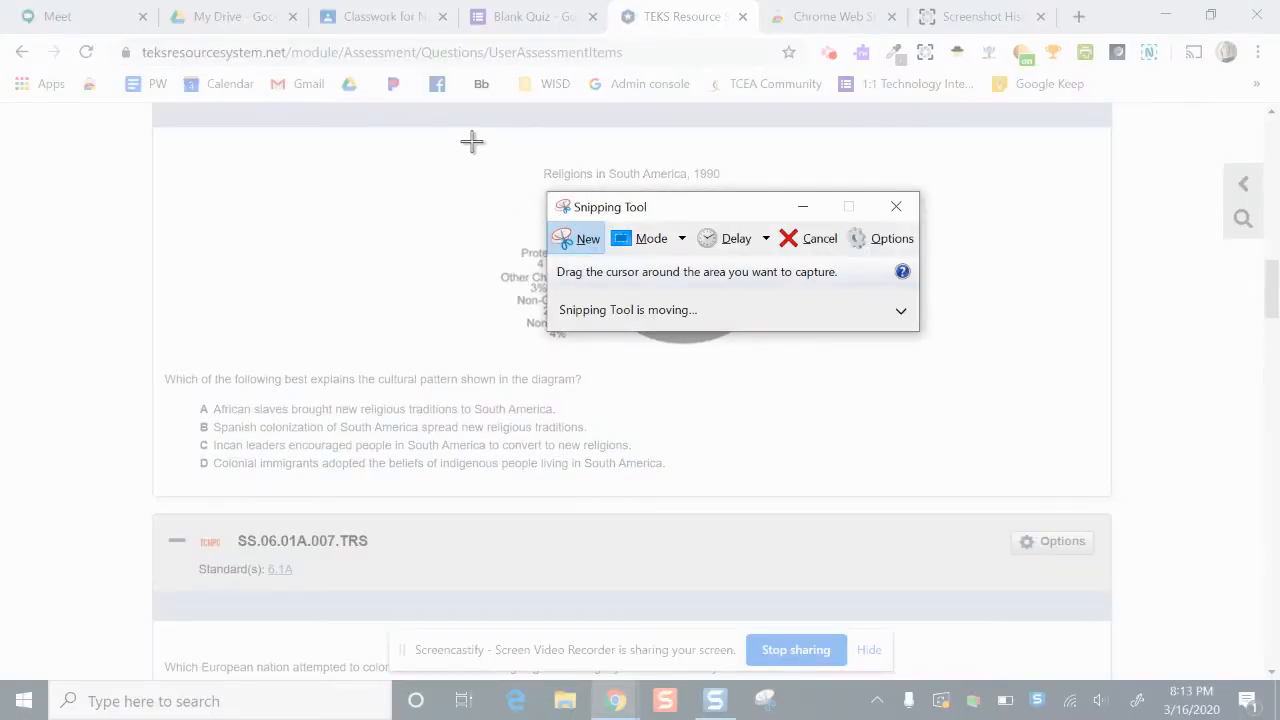
drag(472, 141, 836, 358)
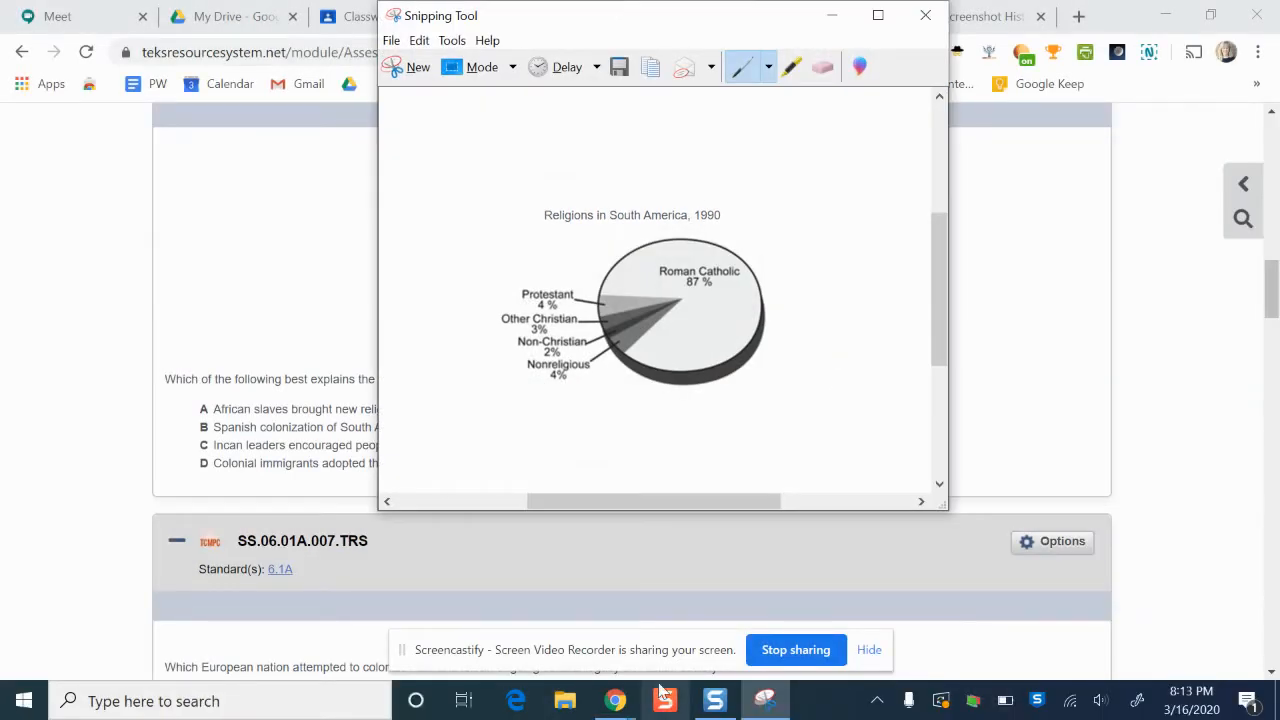
Save the chart snip to the Desktop as a PNG named "graph warm up 3-23" and close the Snipping Tool.
click(392, 41)
click(397, 45)
click(419, 41)
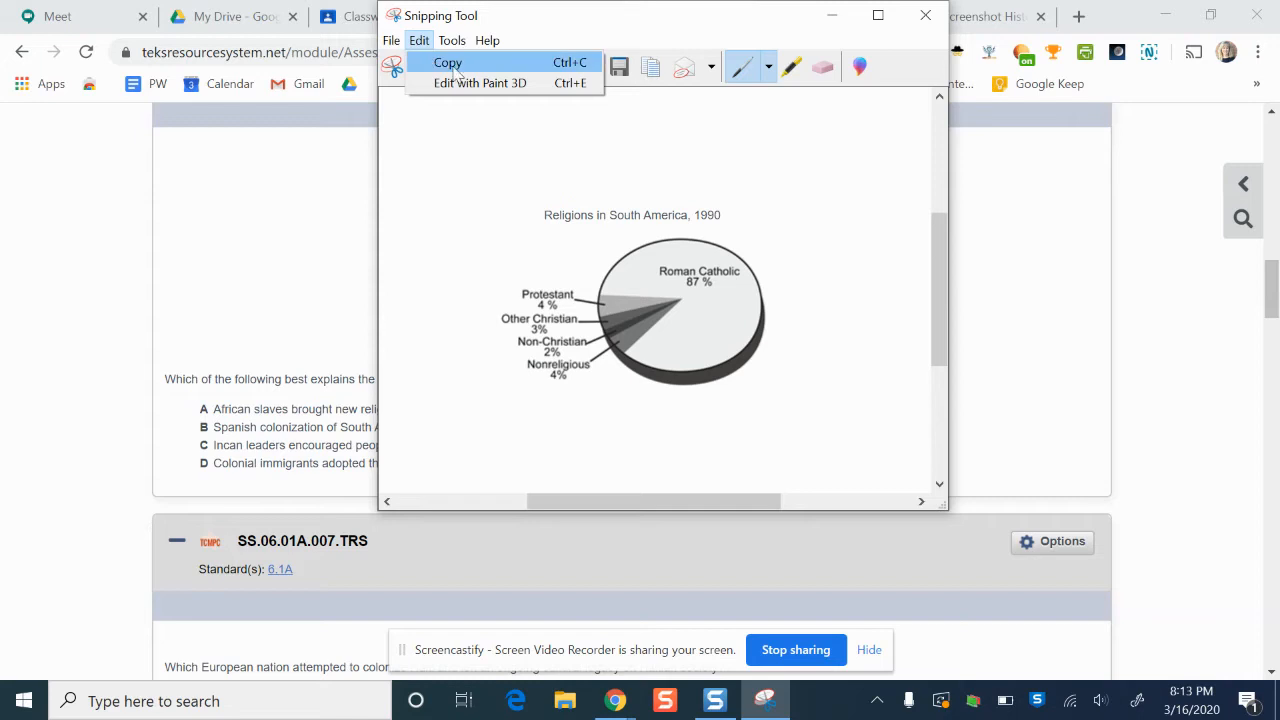
mouse_move(393, 44)
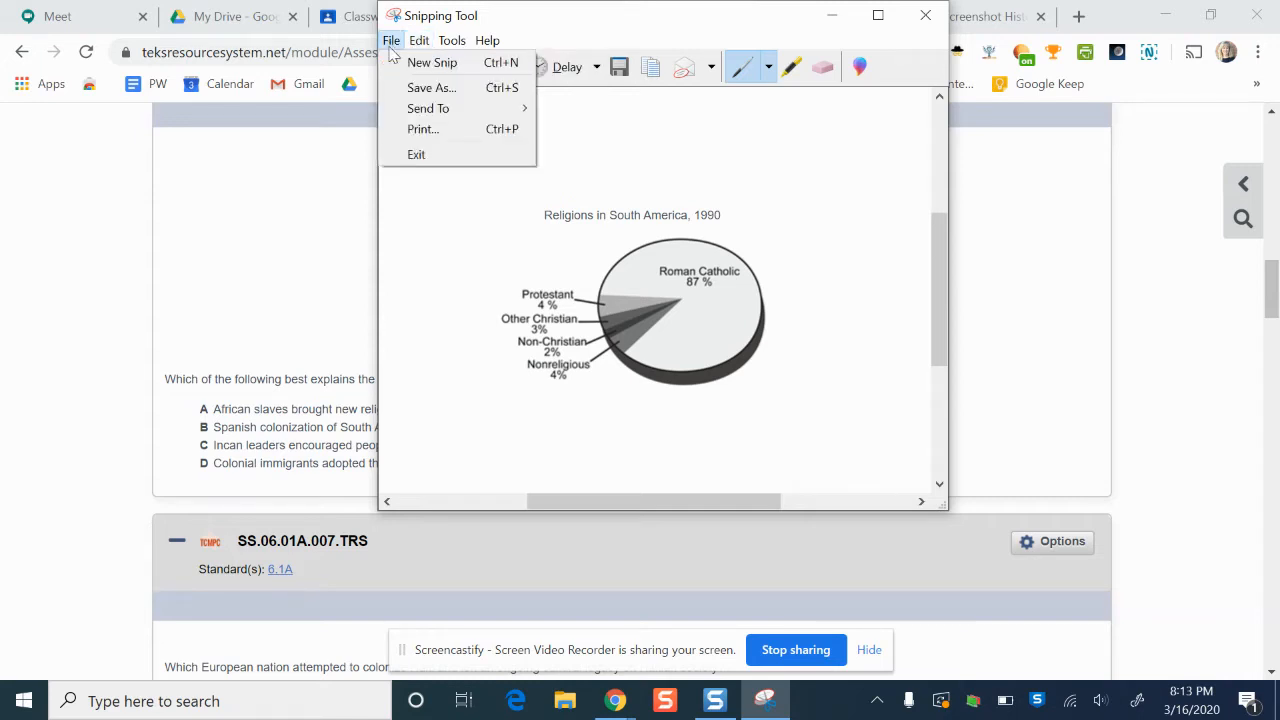
click(424, 88)
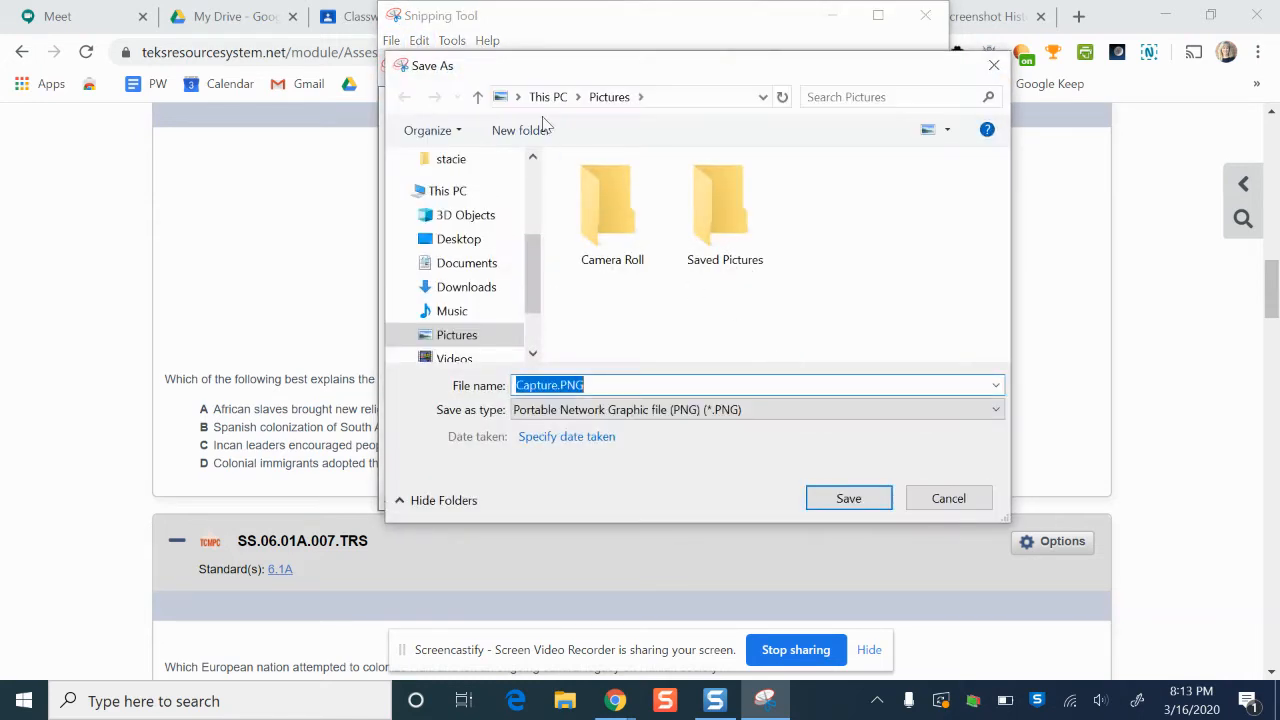
click(450, 239)
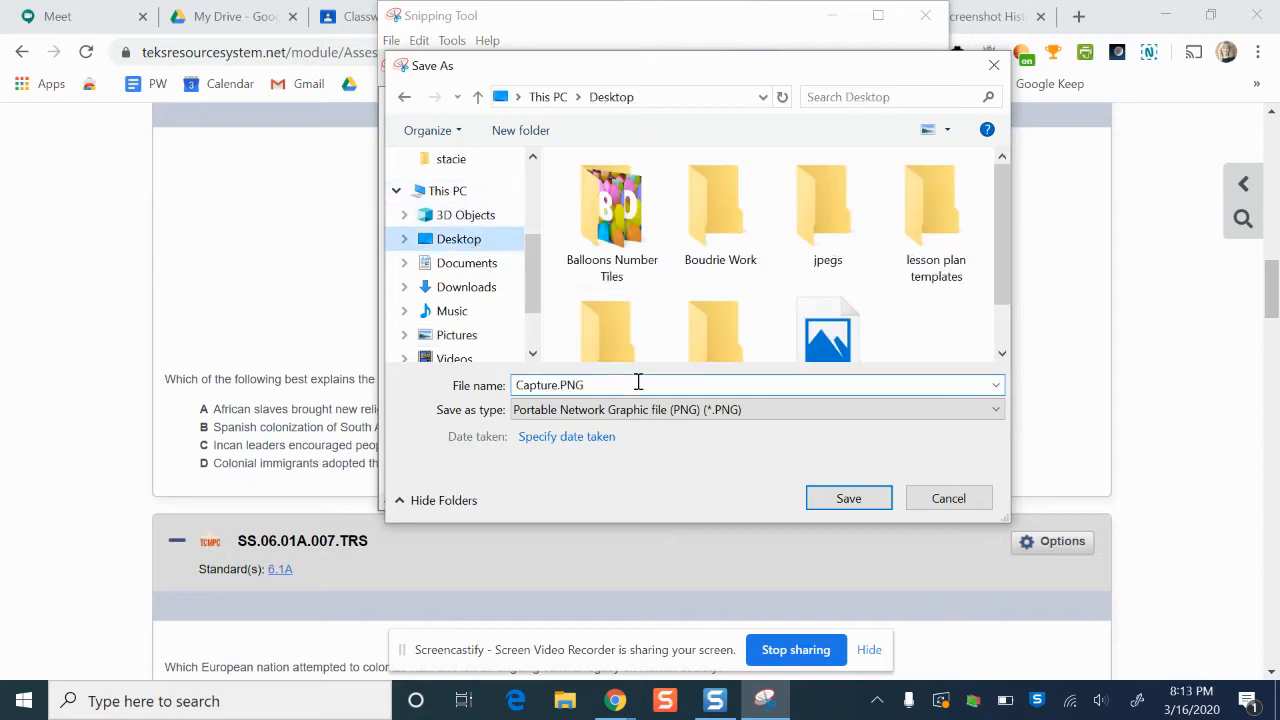
click(624, 389)
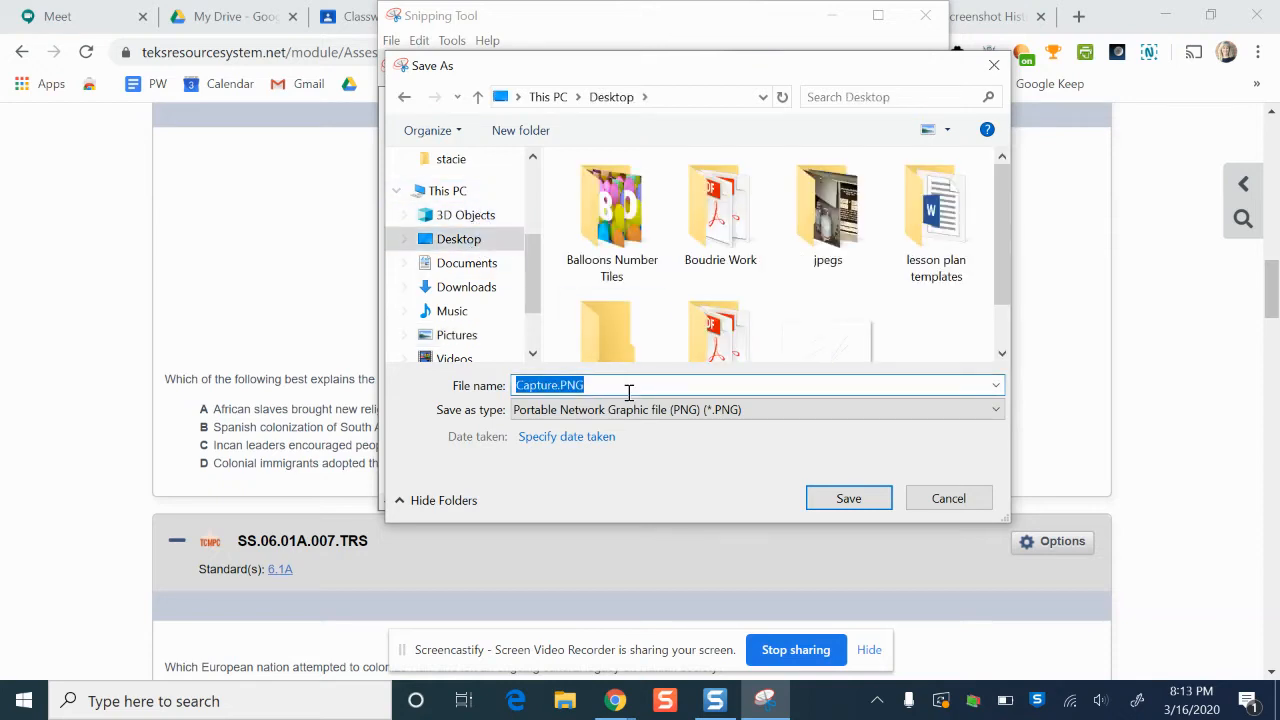
key(BackSpace)
text(graph warm up 3-2)
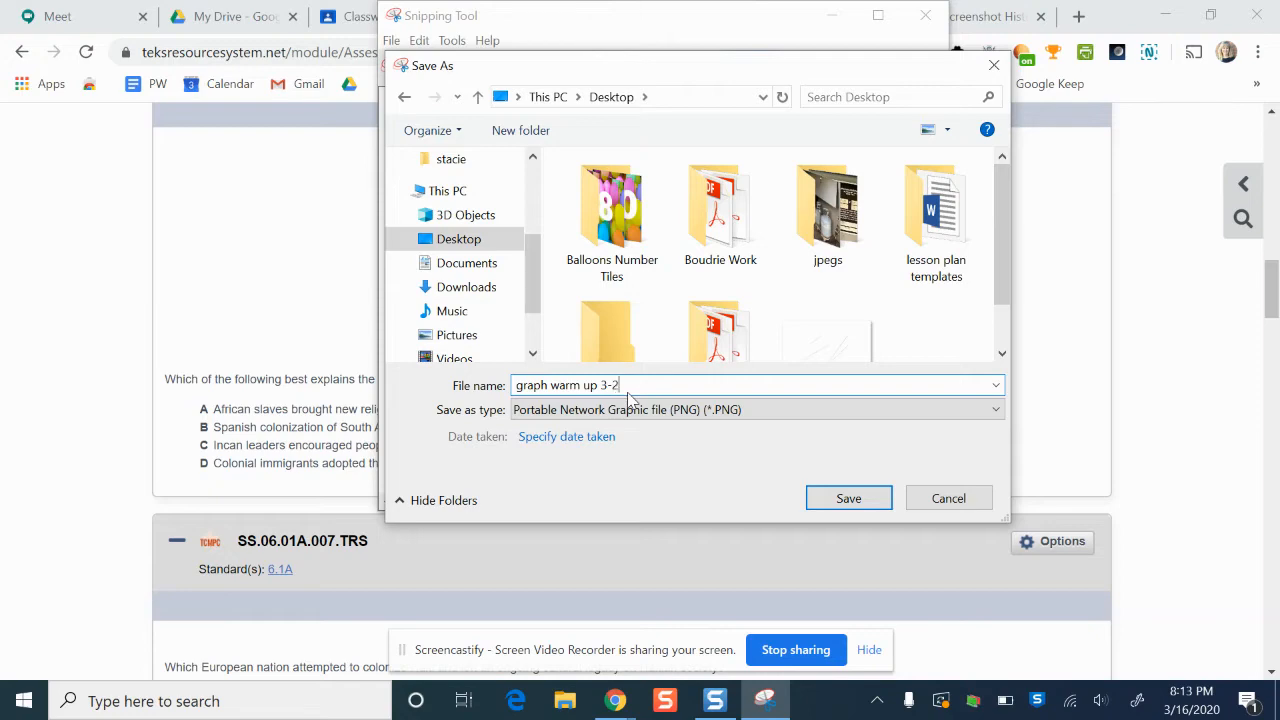
text(3)
click(848, 498)
click(925, 15)
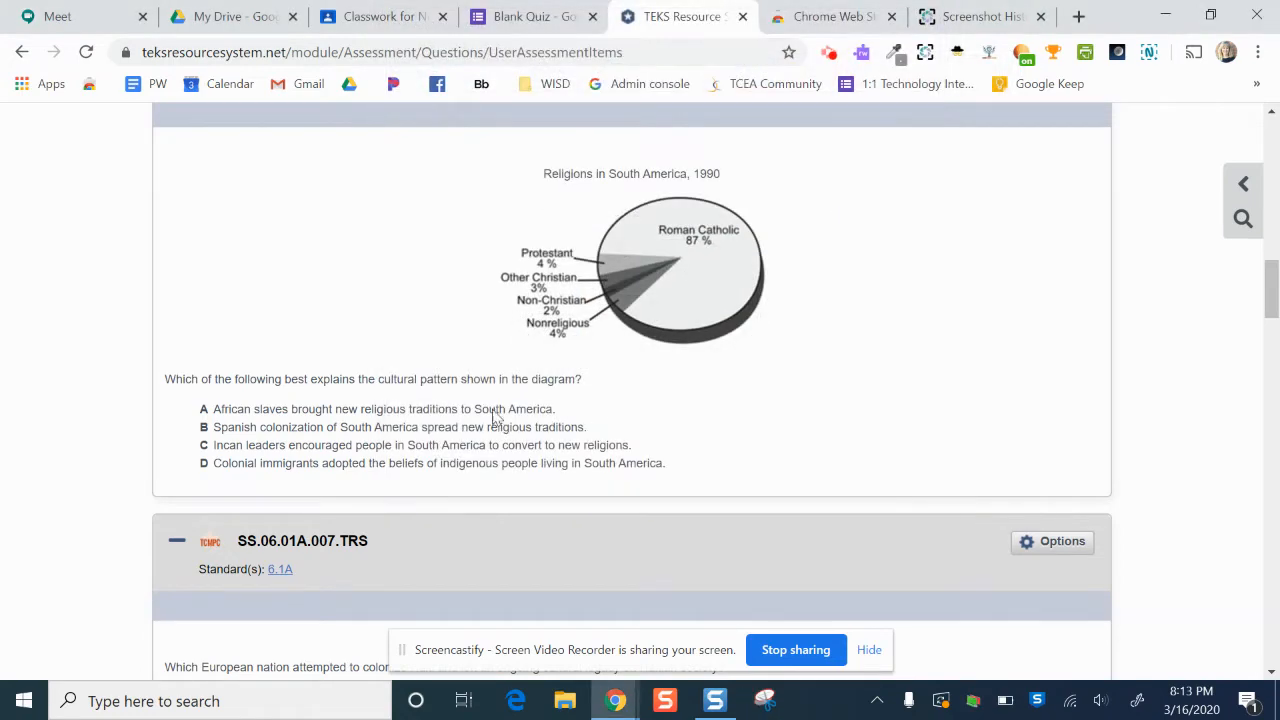
Copy "Which of the following best explains the cultural pattern shown in the diagram?" into the empty question of the Blank Quiz form.
drag(590, 381, 168, 379)
right_click(203, 384)
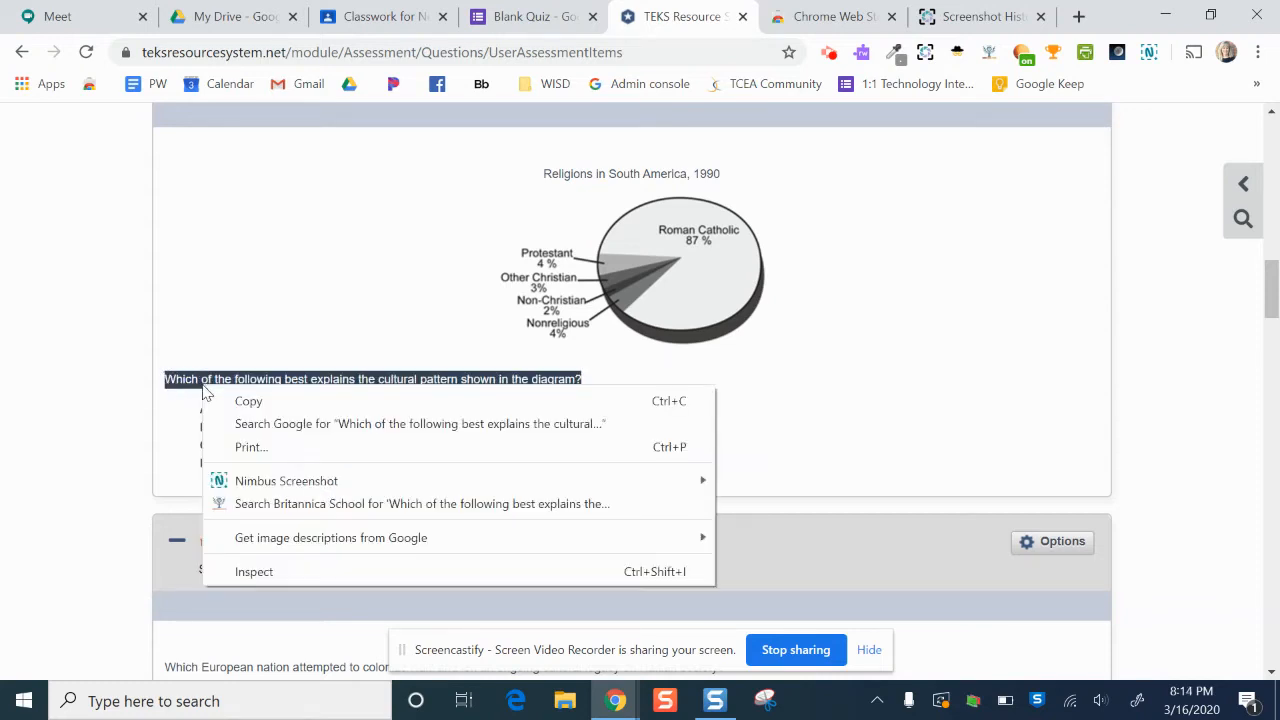
click(237, 401)
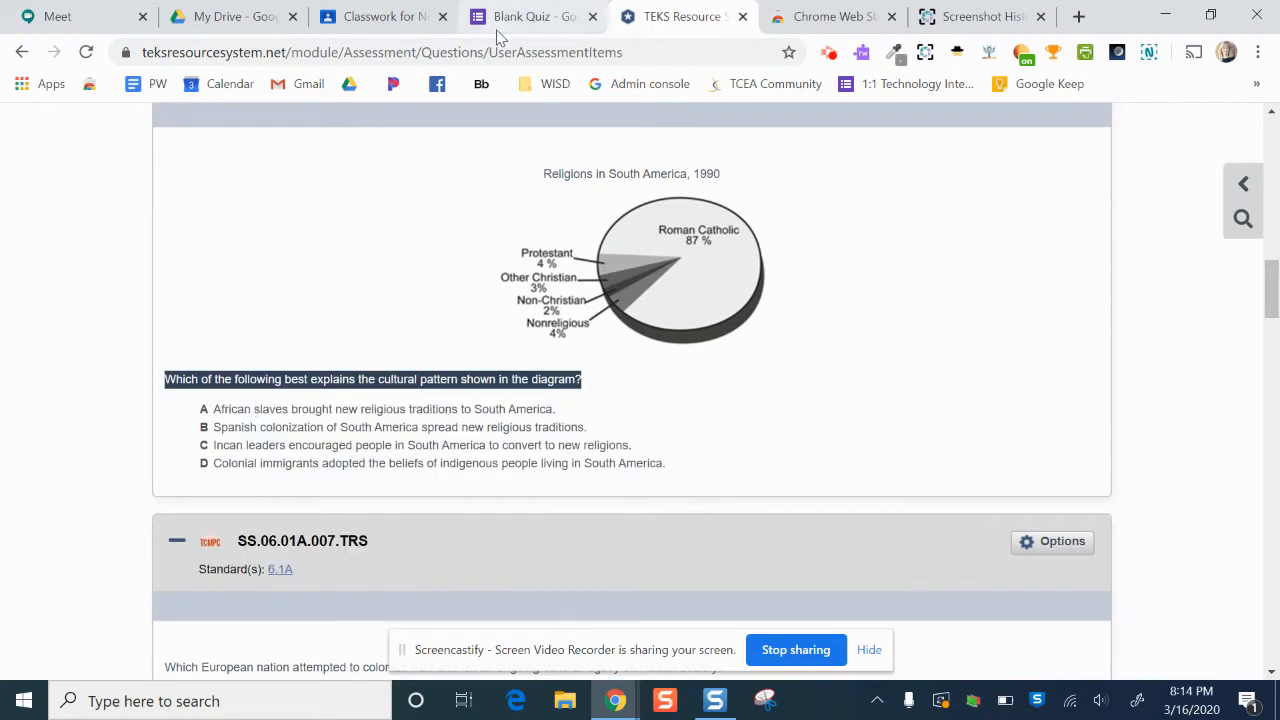
click(522, 16)
scroll(535, 468, down, 2)
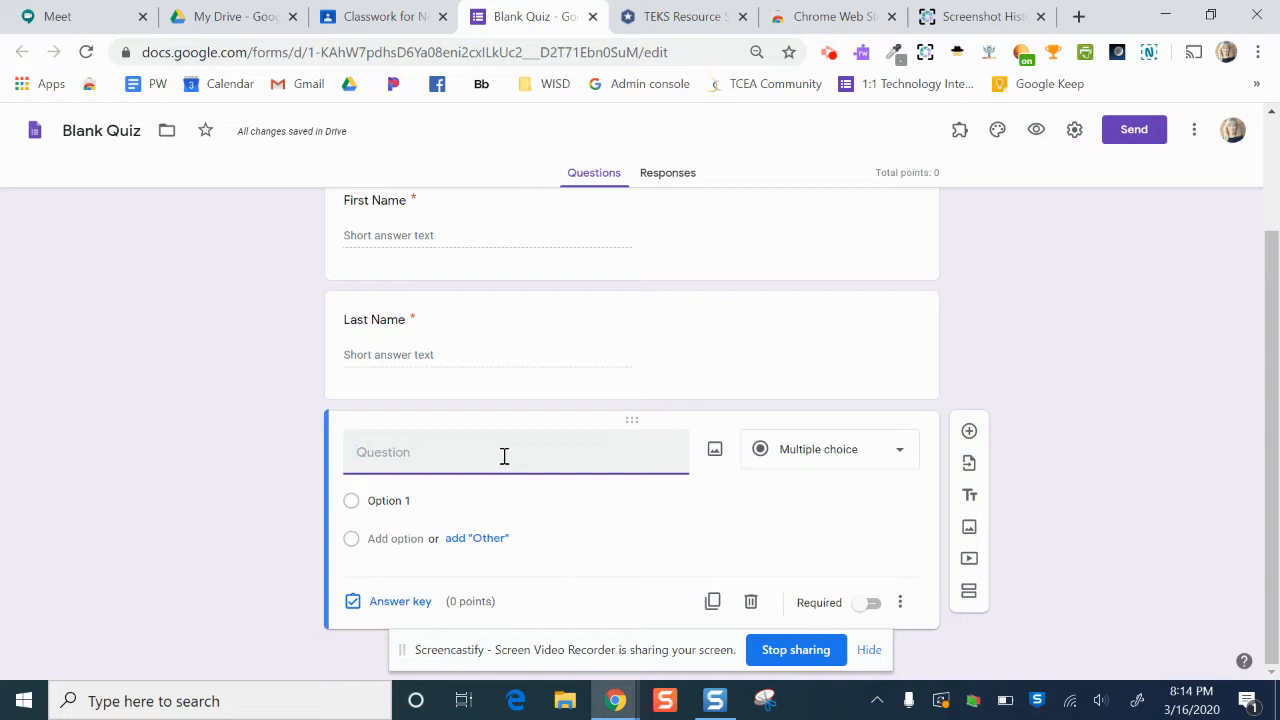
key(ctrl+v)
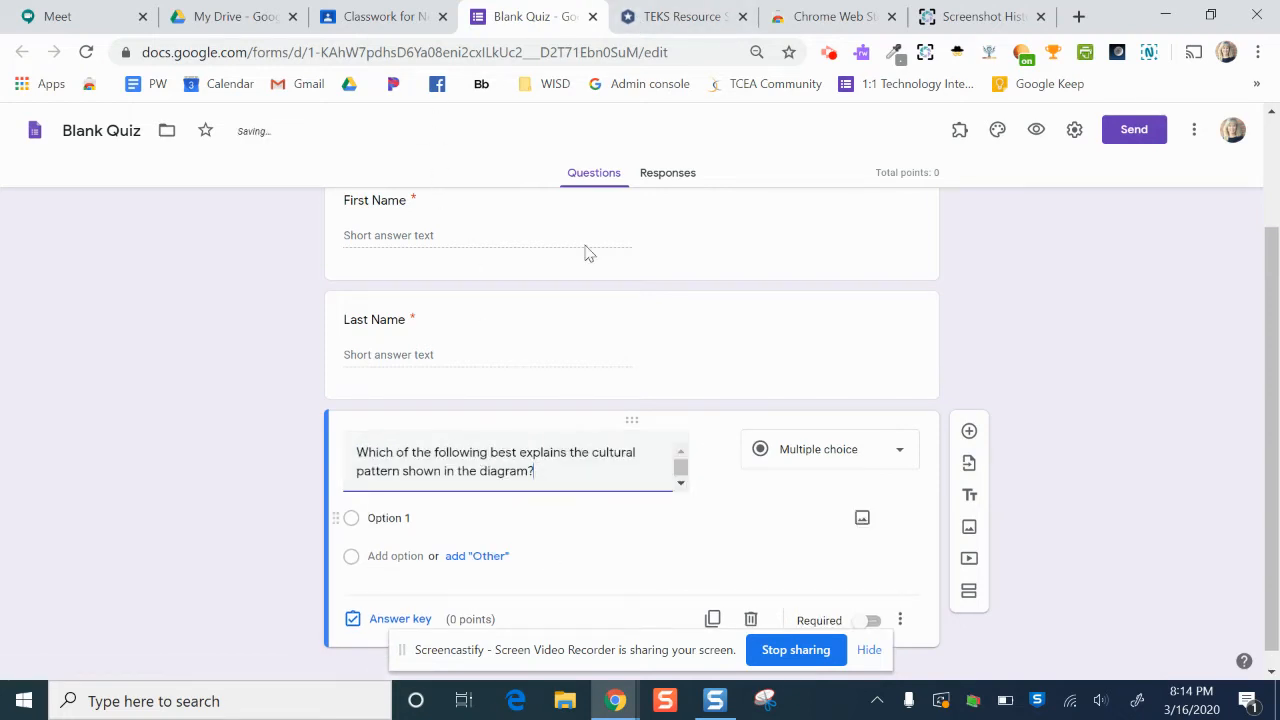
Switch to the TEKS Resource page and copy all four answer choices below the pie chart question.
click(678, 16)
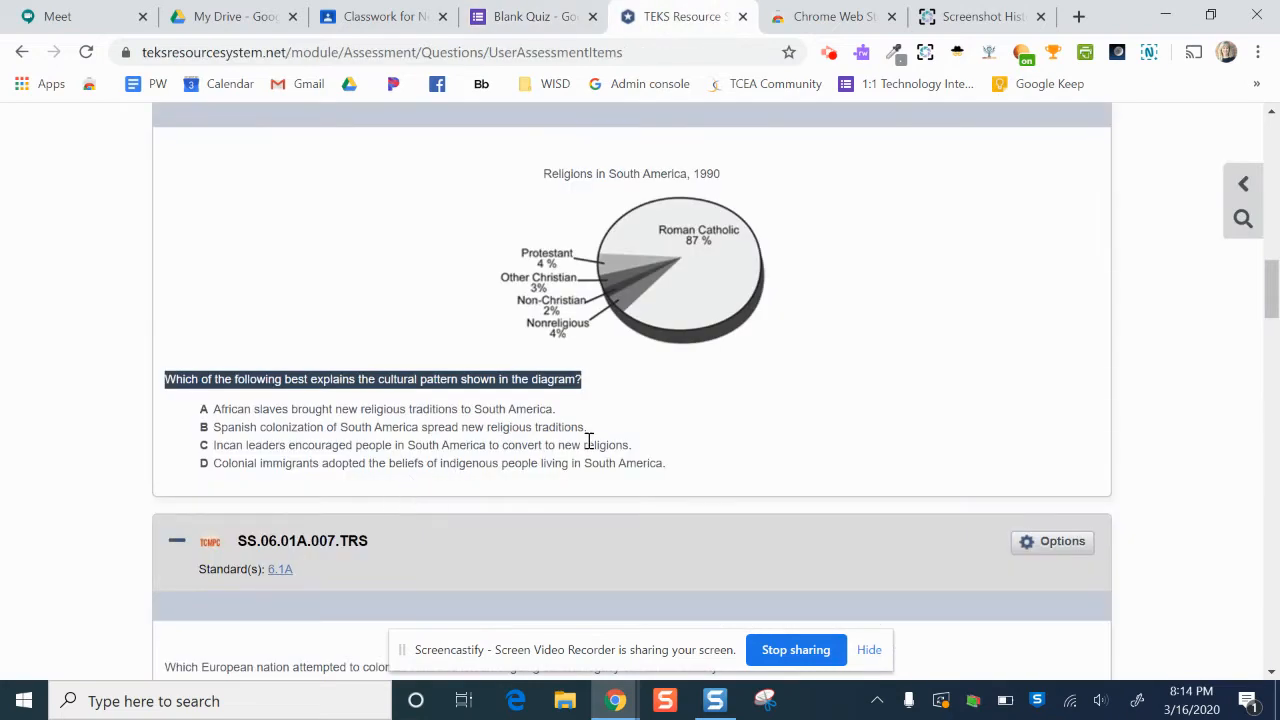
drag(675, 464, 552, 464)
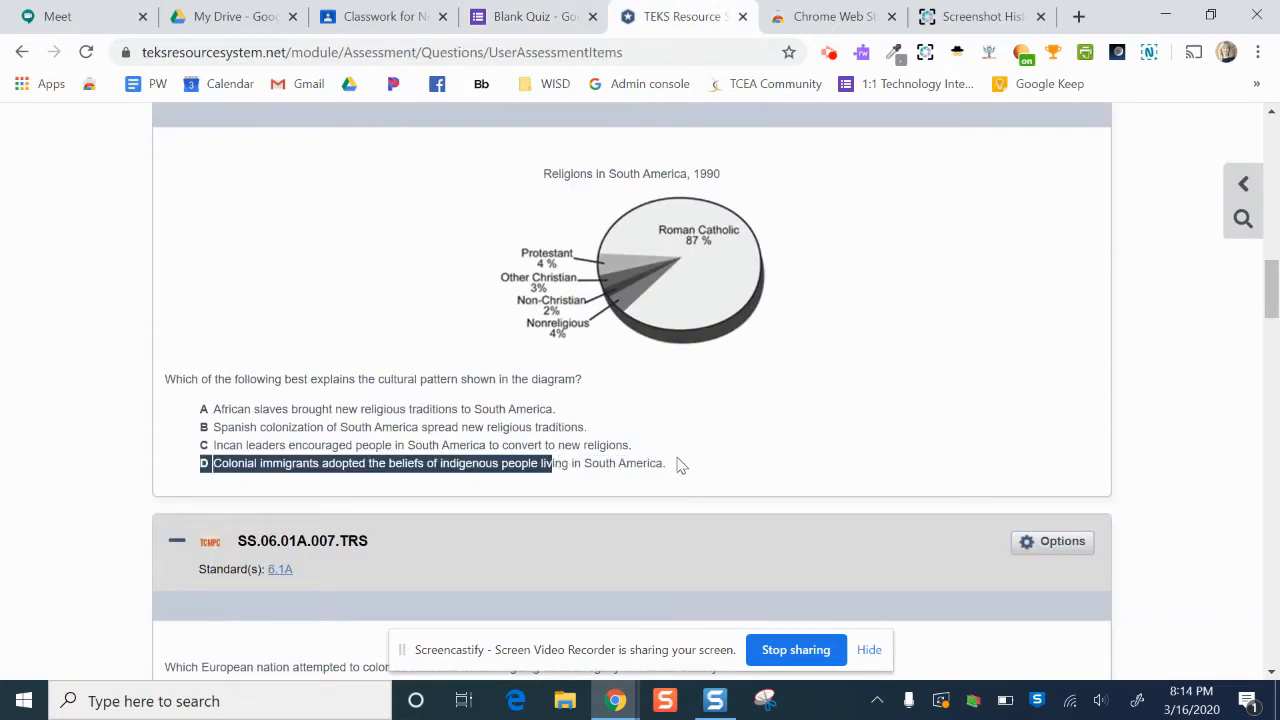
drag(680, 465, 571, 463)
drag(216, 409, 672, 477)
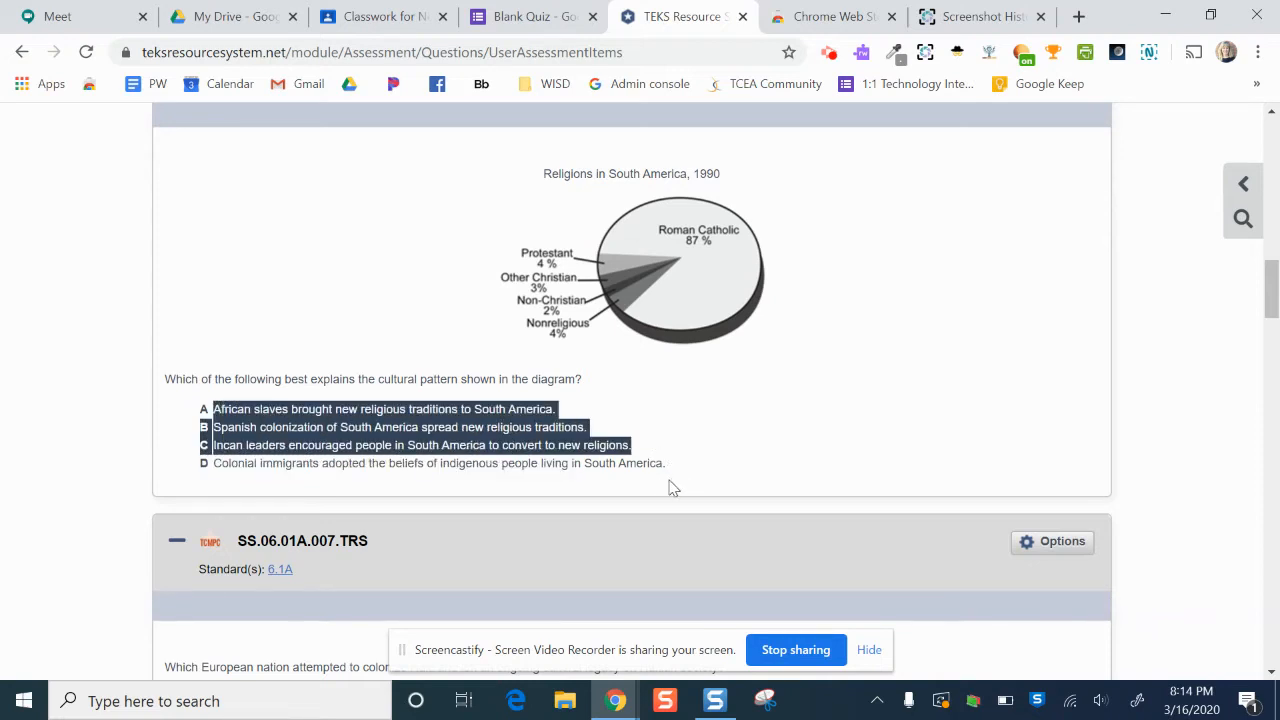
drag(586, 486, 663, 466)
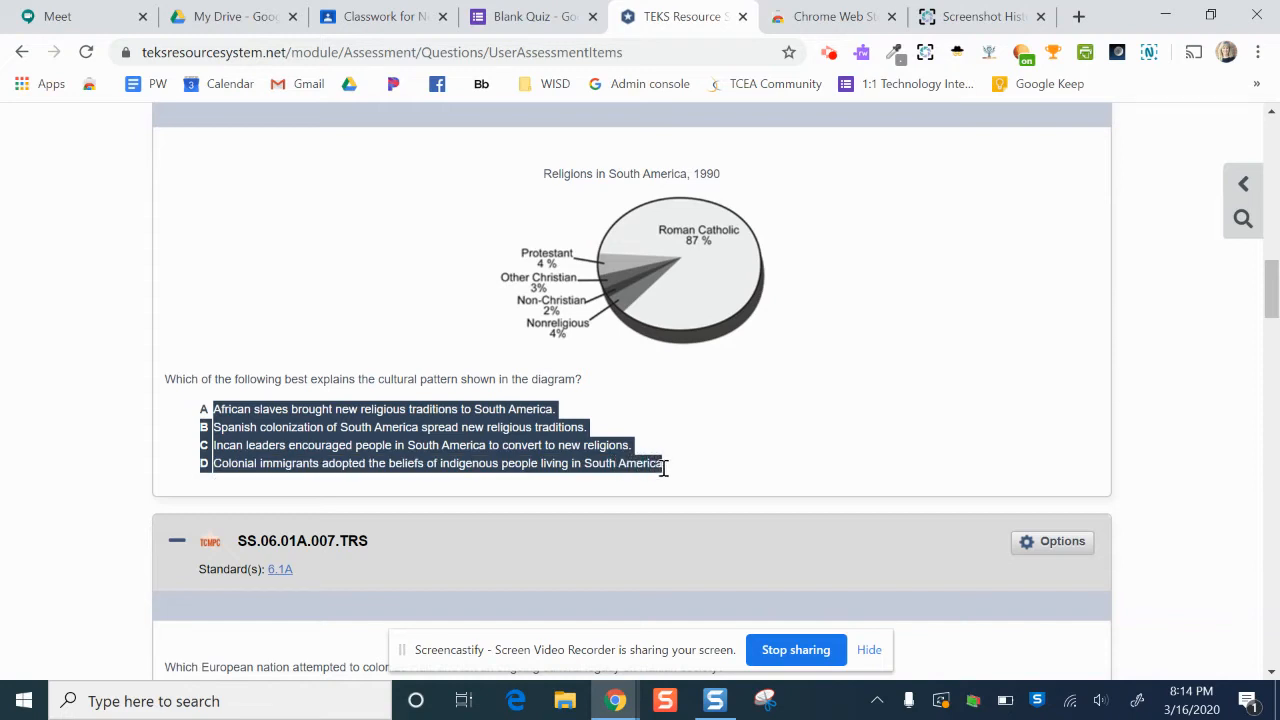
right_click(541, 444)
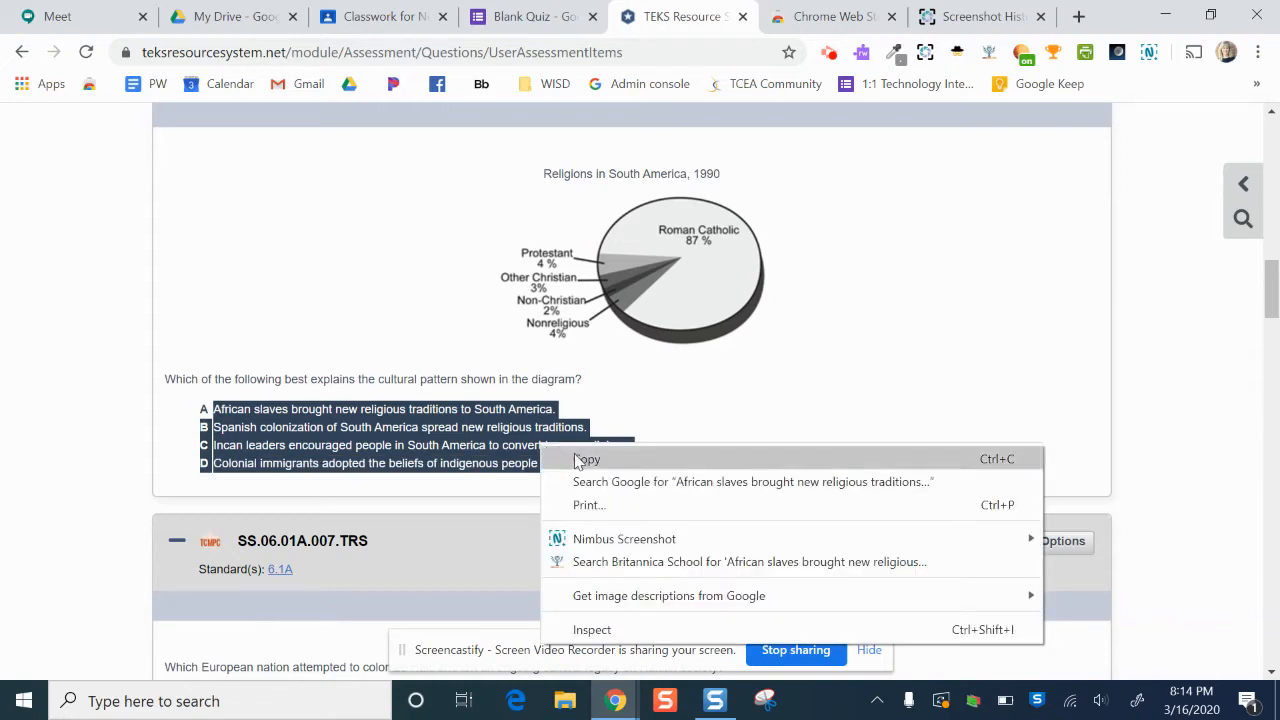
click(575, 459)
Return to the Blank Quiz form and paste the copied answer choices in place of Option 1.
click(519, 28)
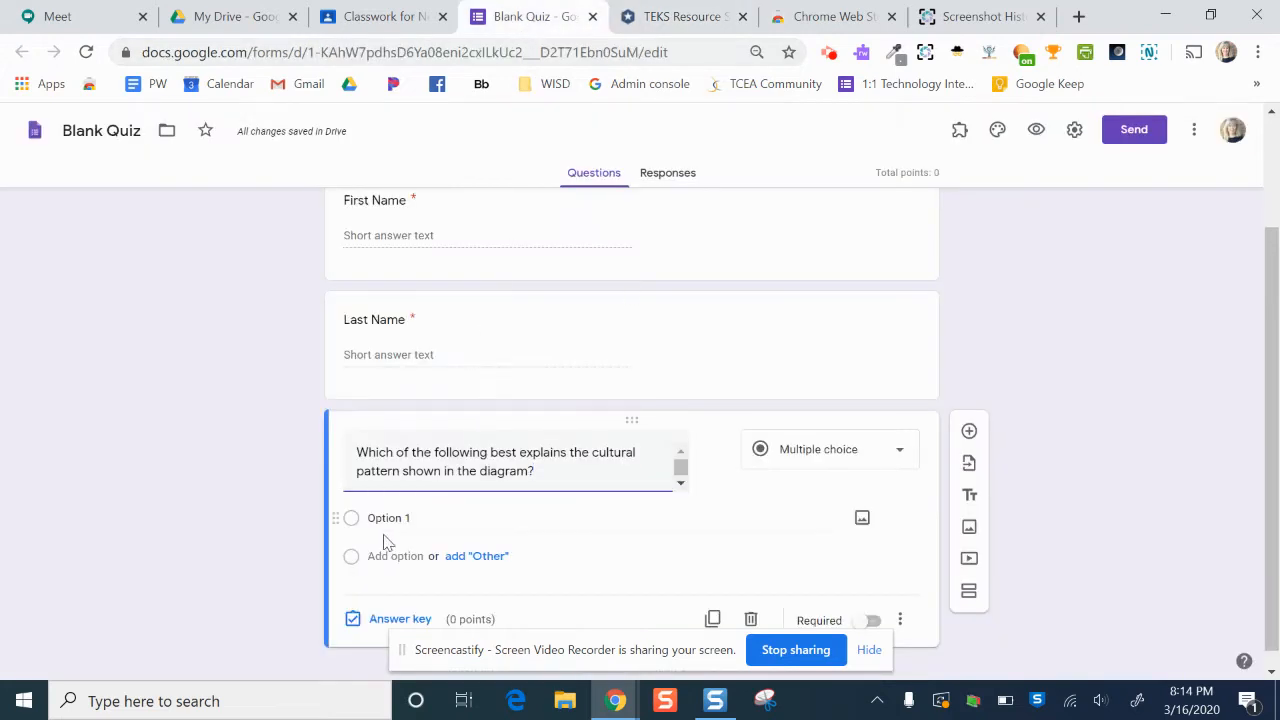
click(463, 521)
key(BackSpace)
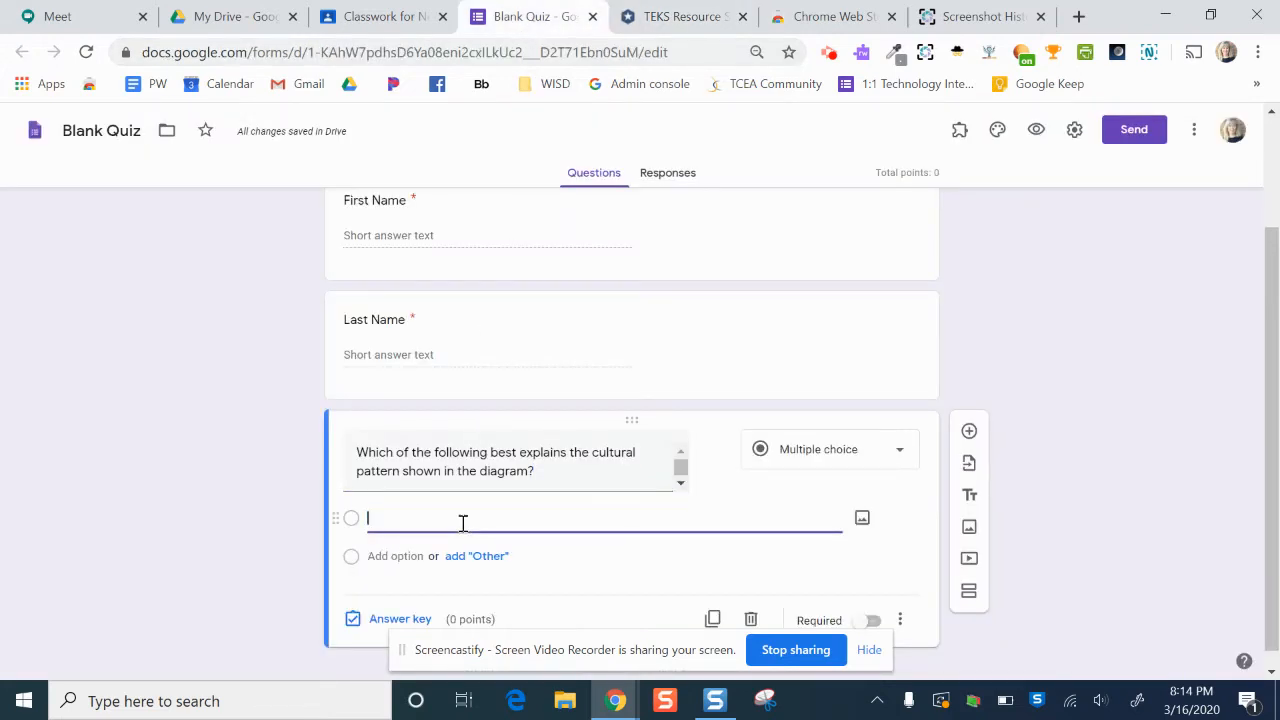
key(ctrl+v)
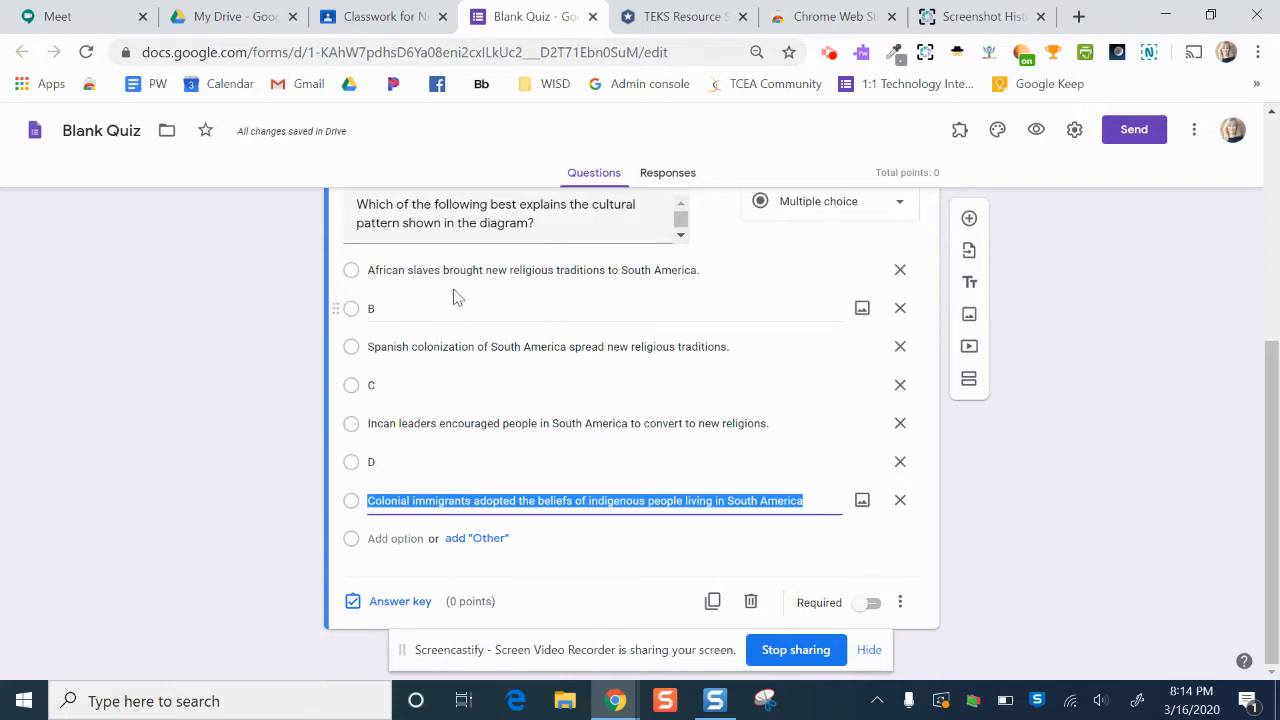
Remove the stray options containing only the letters B, C and D from the multiple choice question.
click(900, 308)
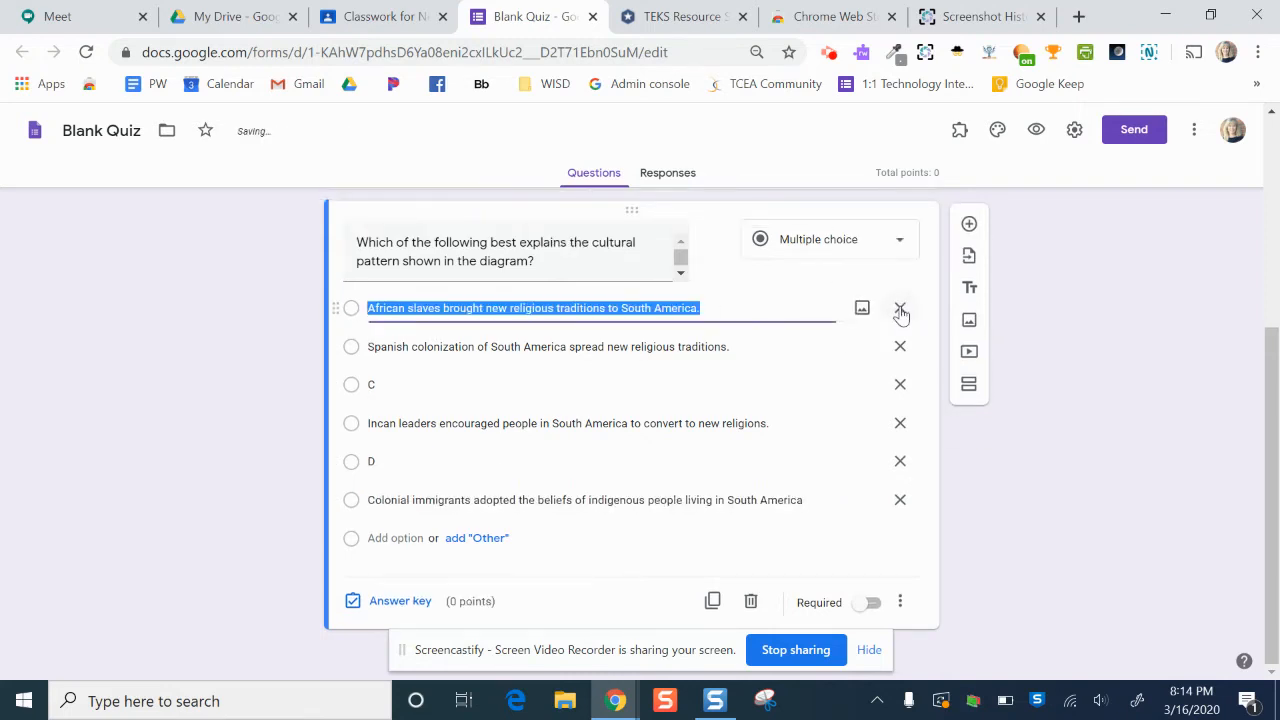
click(900, 384)
click(901, 461)
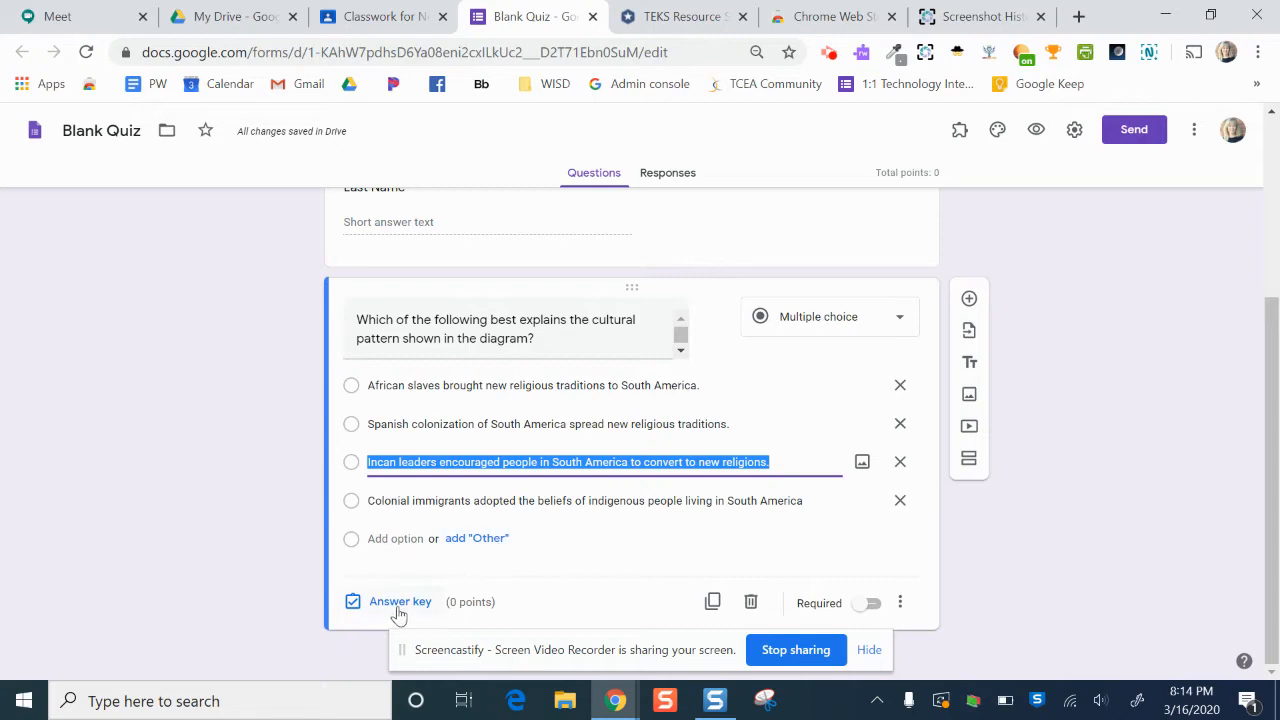
Review the source pie chart question SS.06.01A.006.TRS and the items around it on the TEKS Resource page.
click(678, 18)
scroll(447, 470, up, 5)
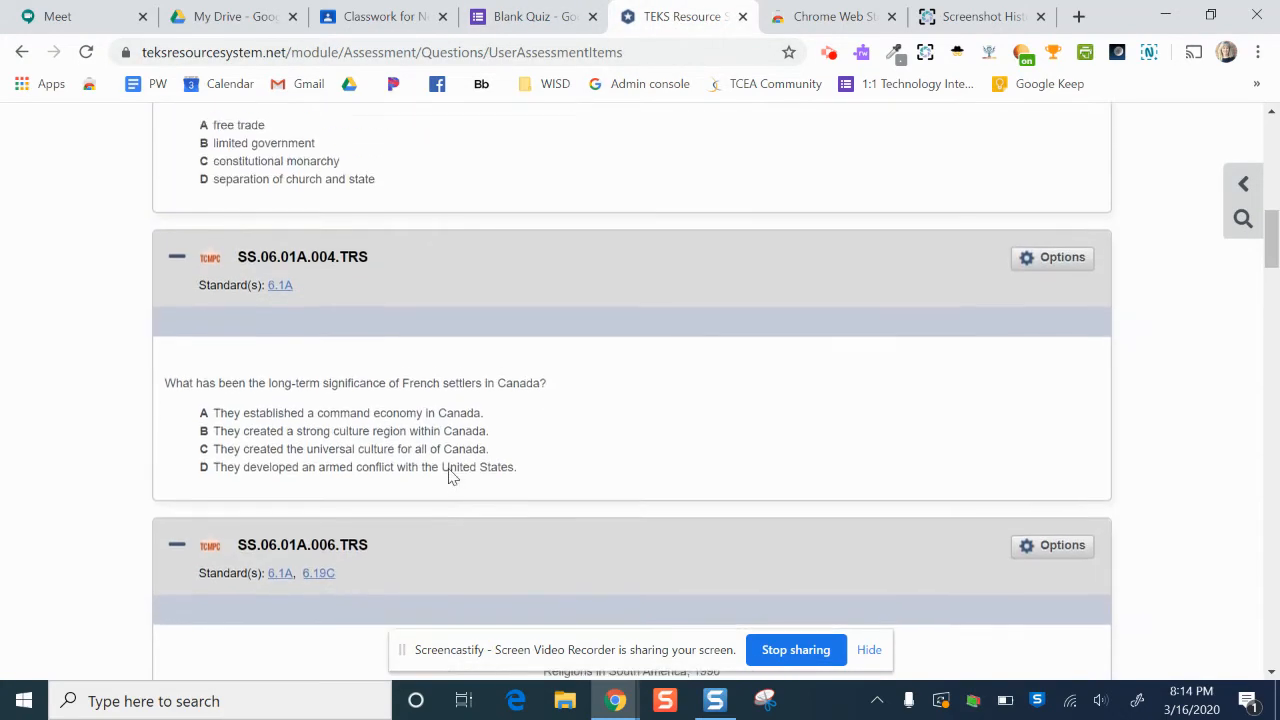
scroll(447, 470, down, 4)
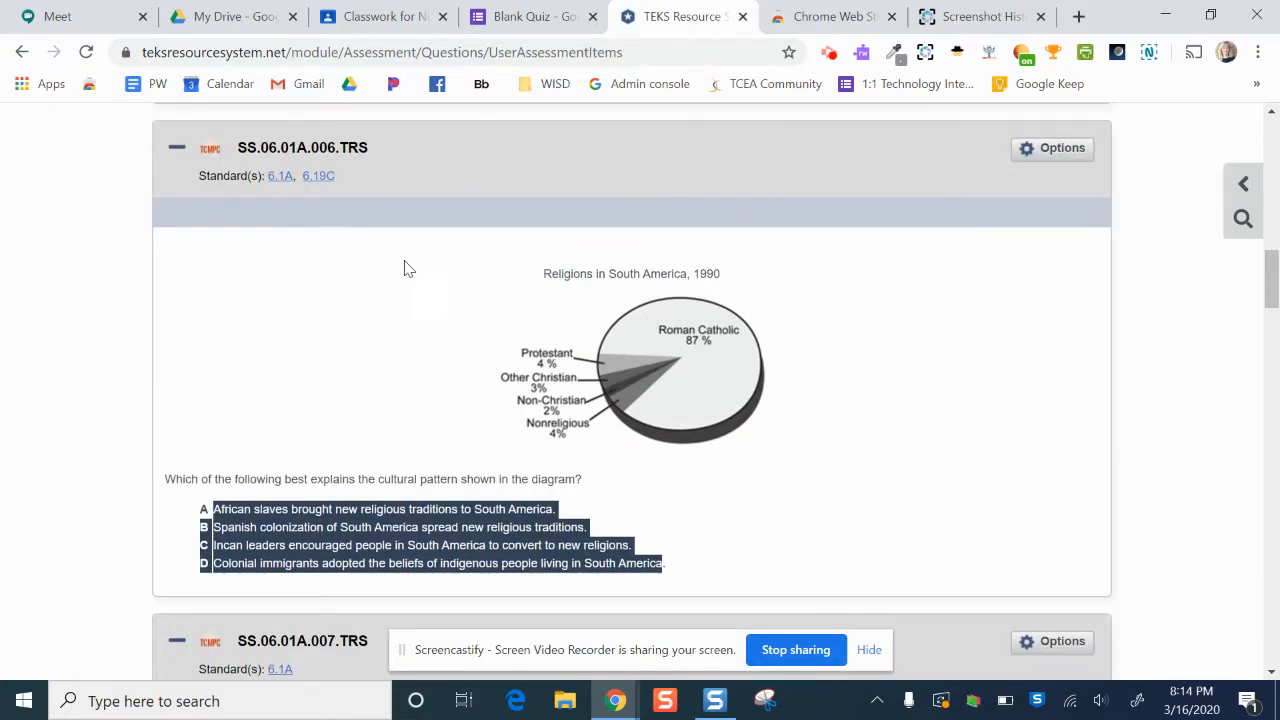
scroll(336, 214, down, 1)
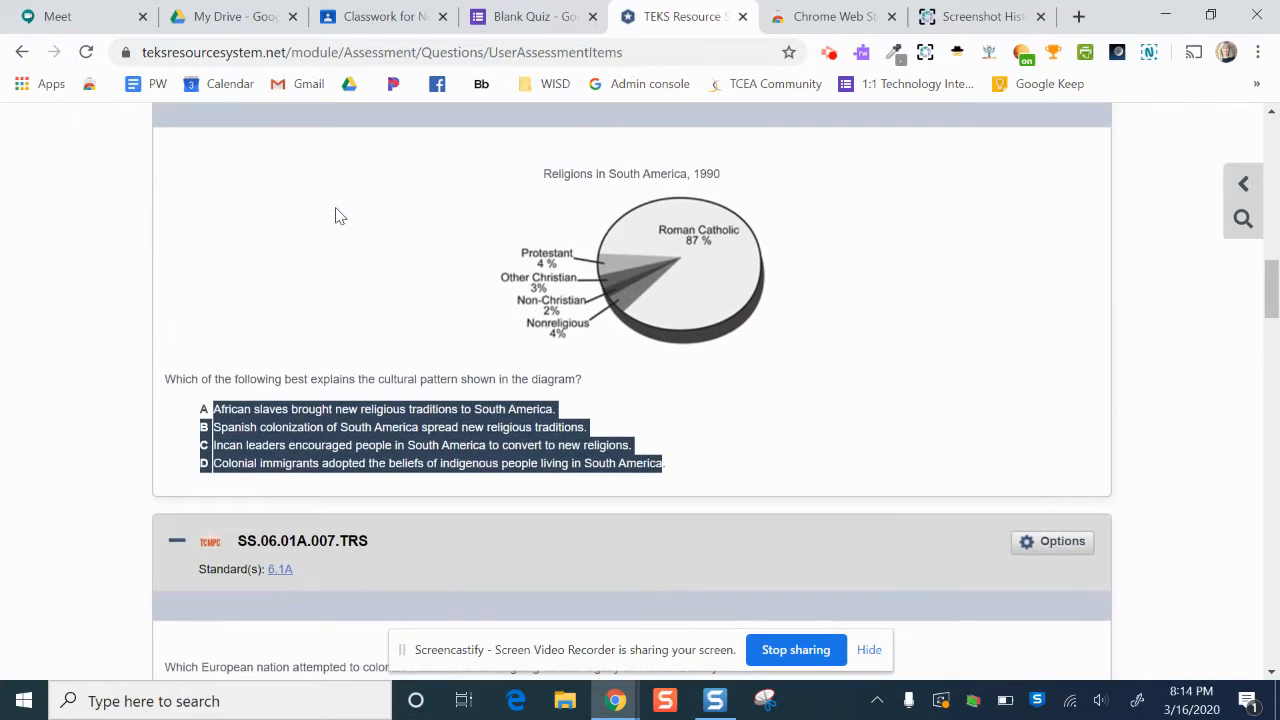
scroll(387, 240, up, 2)
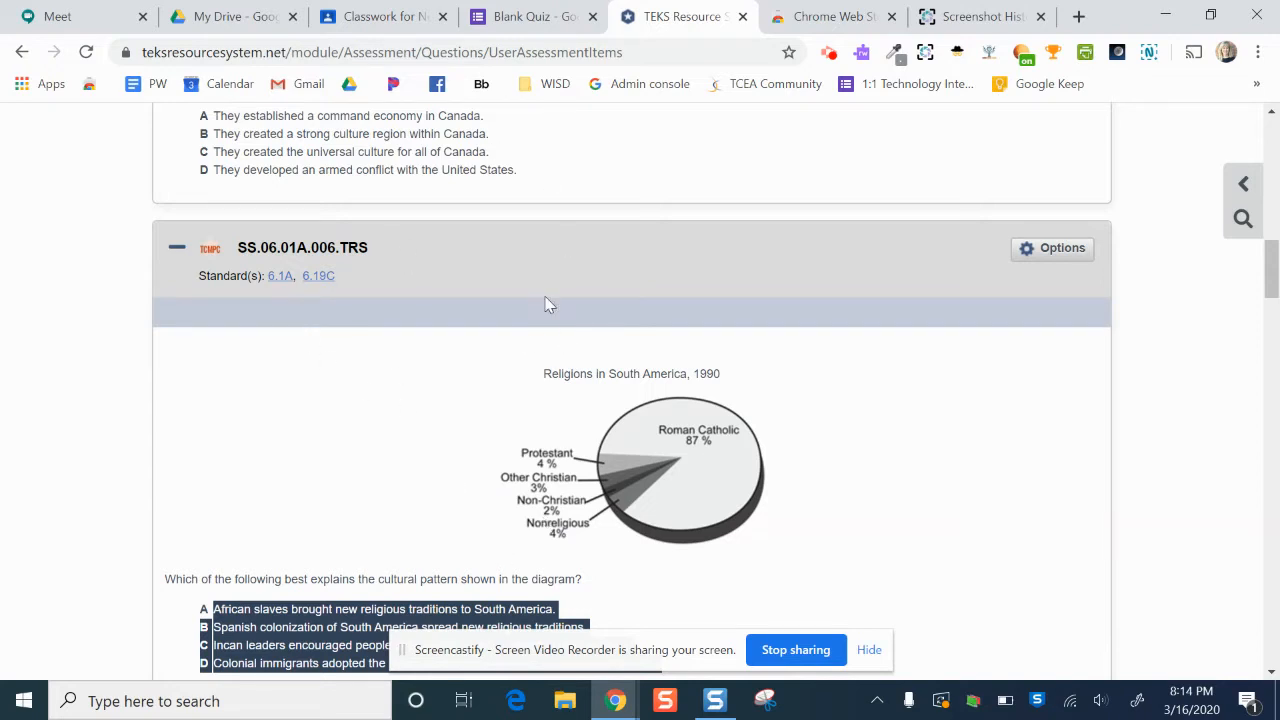
scroll(491, 400, down, 2)
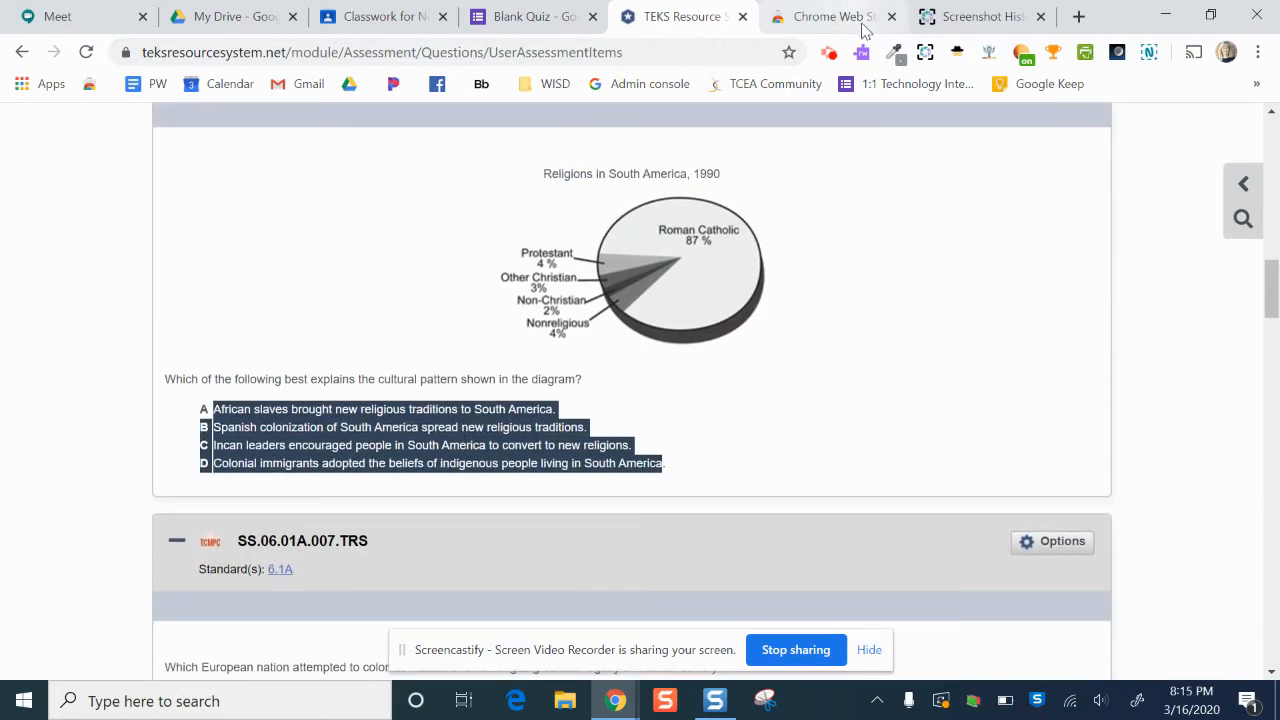
In the Blank Quiz answer key, mark "Spanish colonization of South America spread new religious traditions." as correct and set the question to 100 points.
click(519, 30)
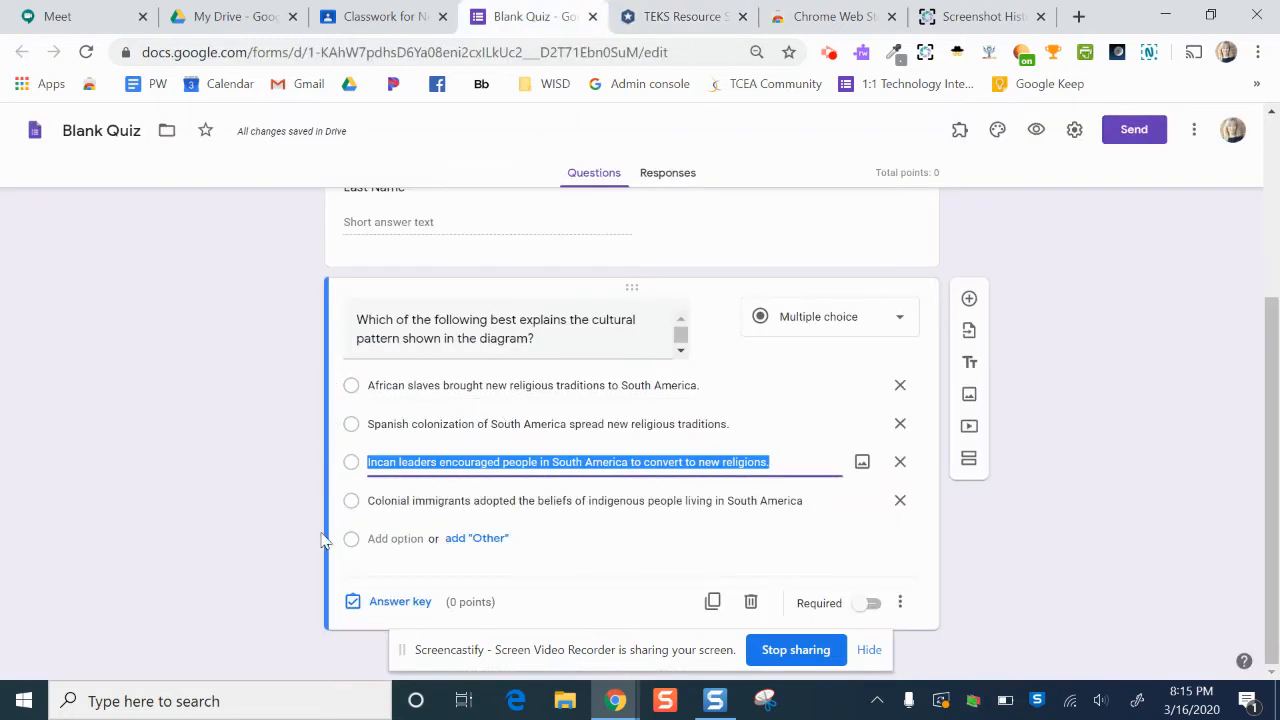
click(398, 612)
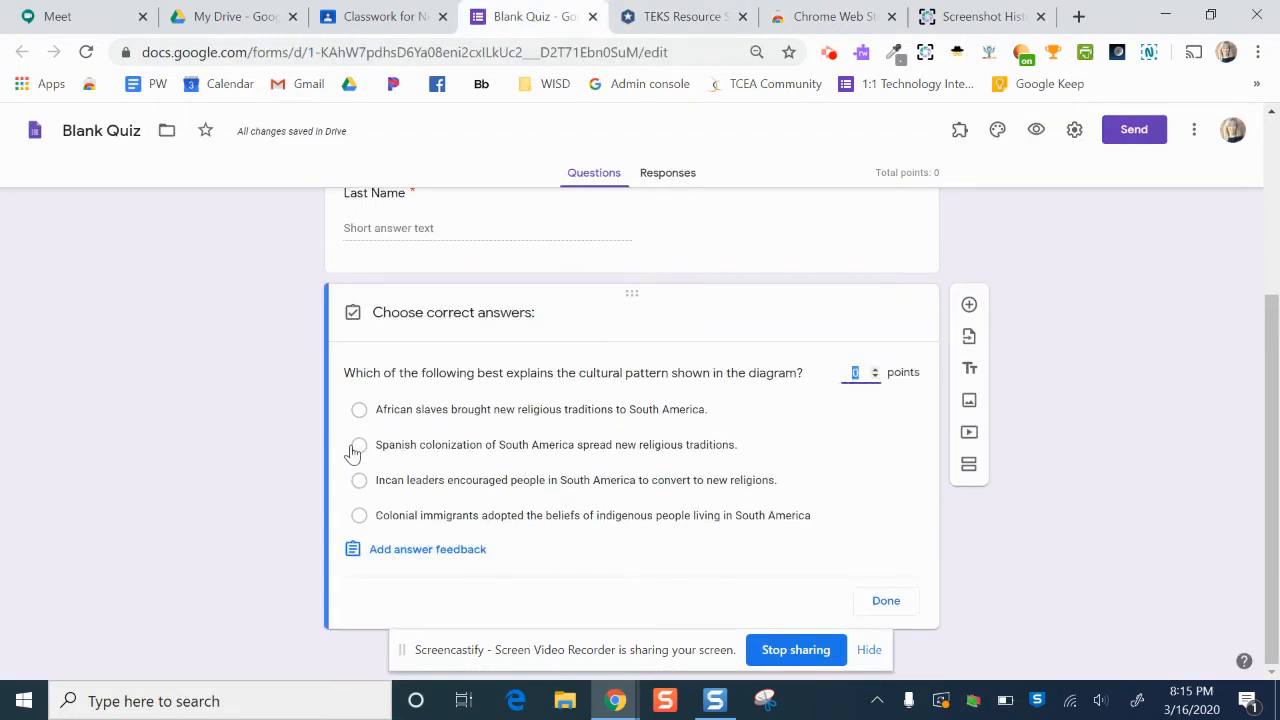
click(355, 449)
click(873, 378)
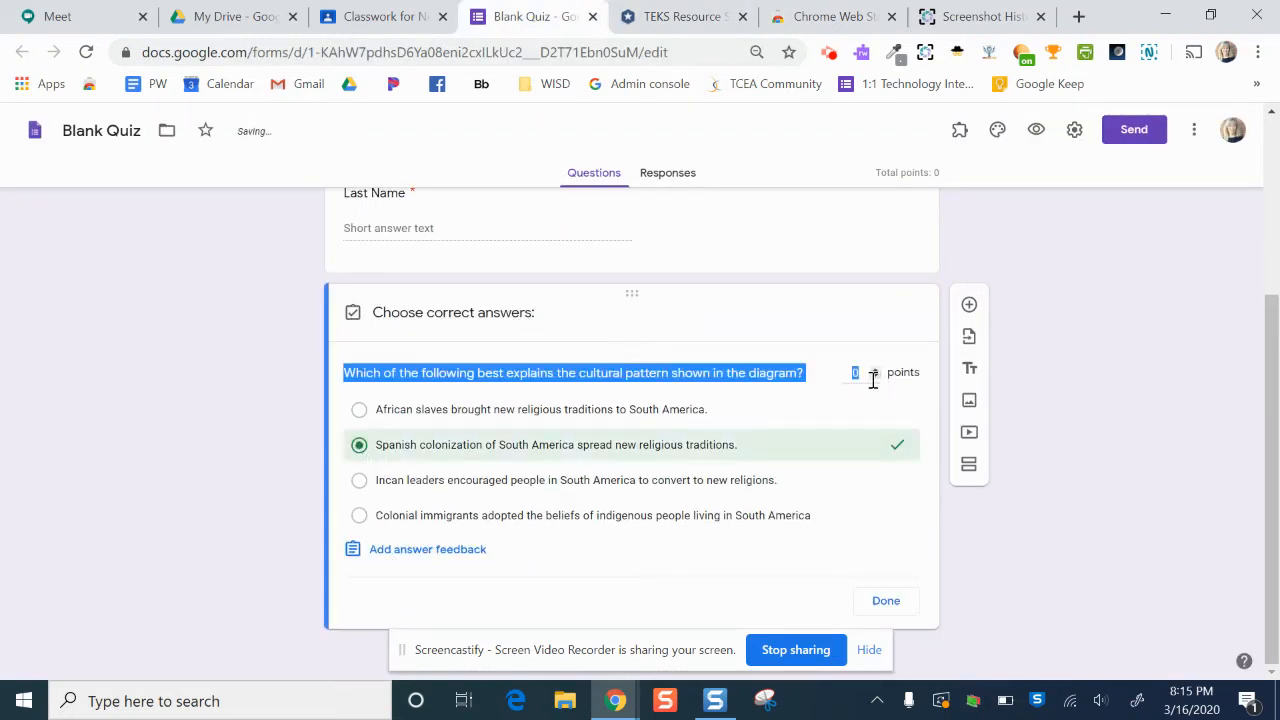
double_click(865, 374)
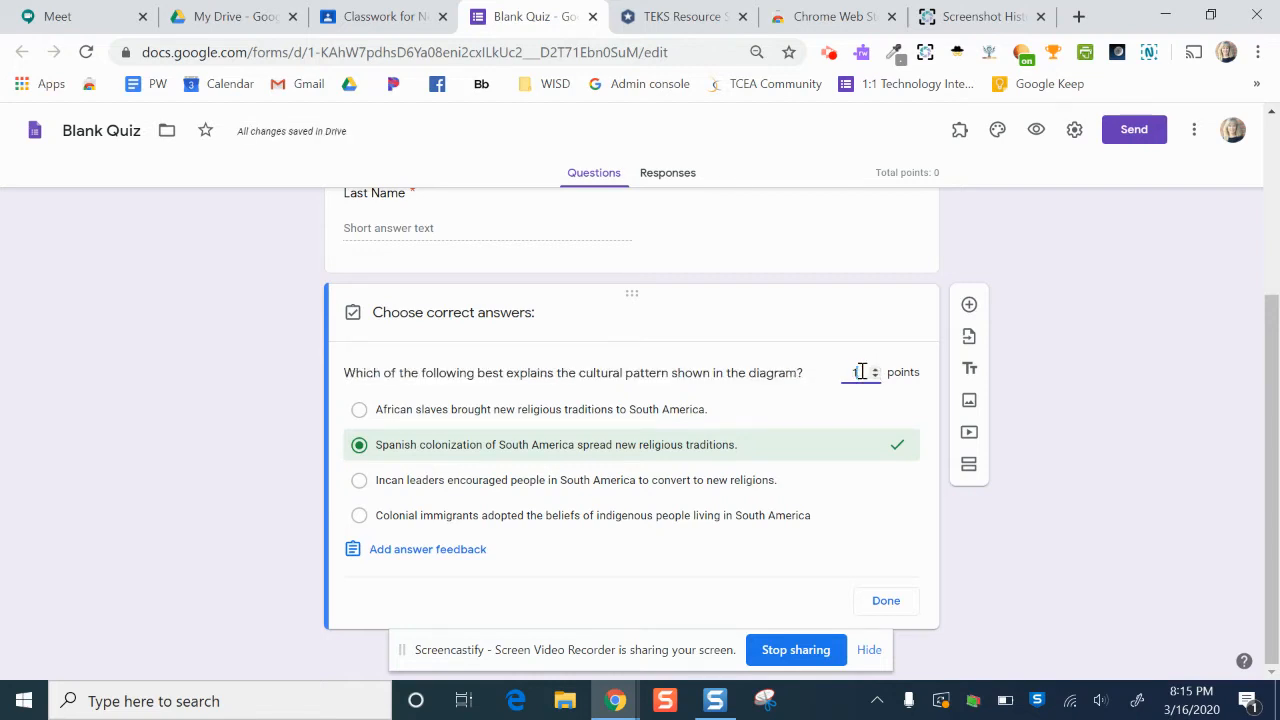
text(100)
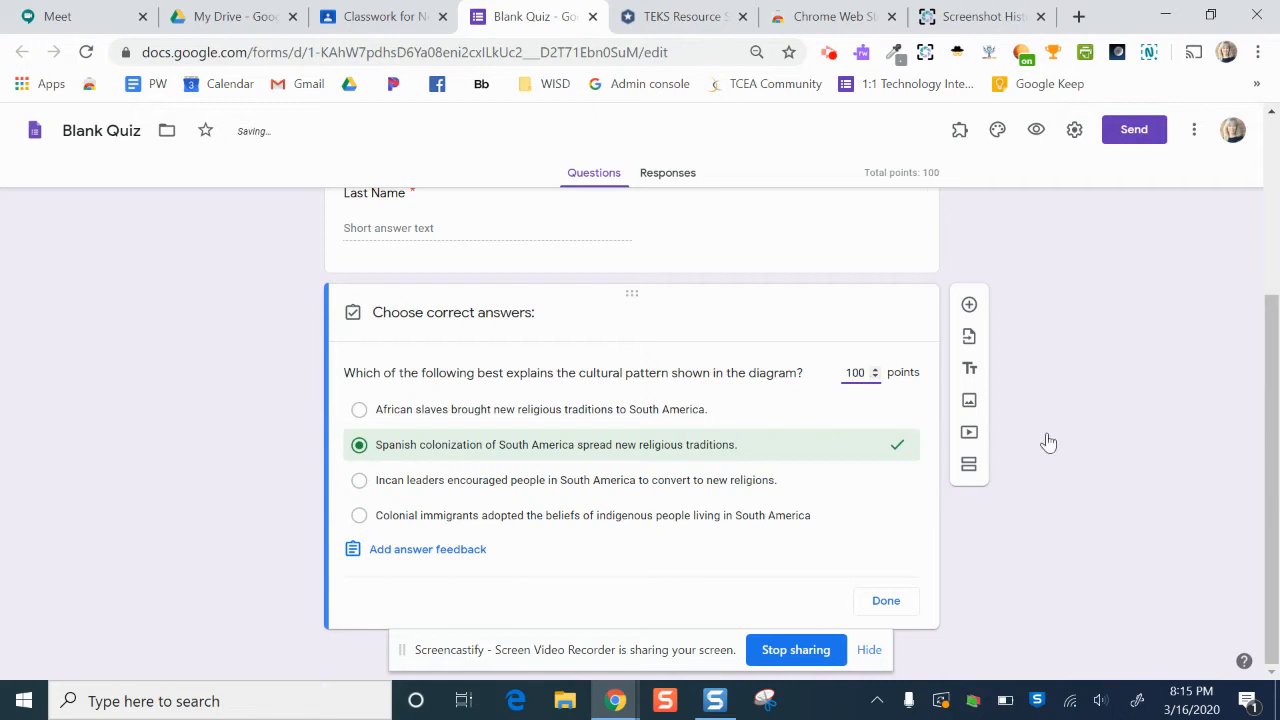
click(895, 606)
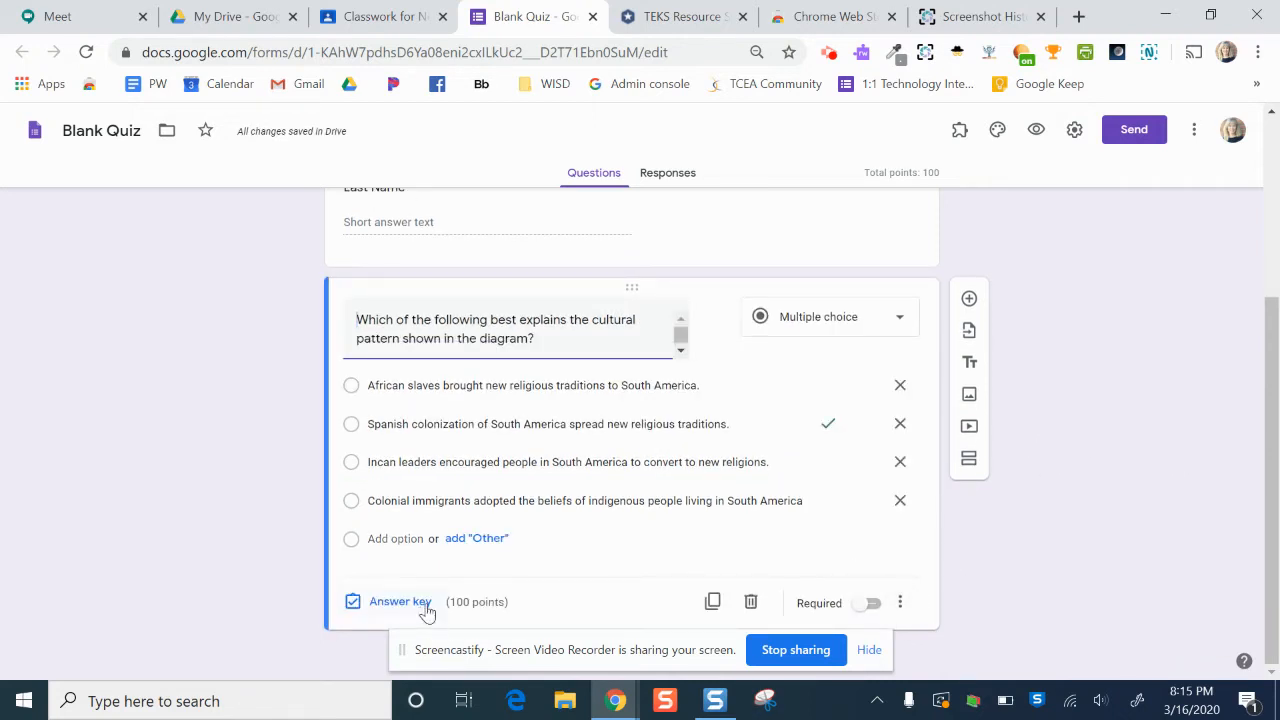
Look at the answer feedback options for incorrect and correct answers, leave feedback empty, and close the question's answer key.
click(433, 601)
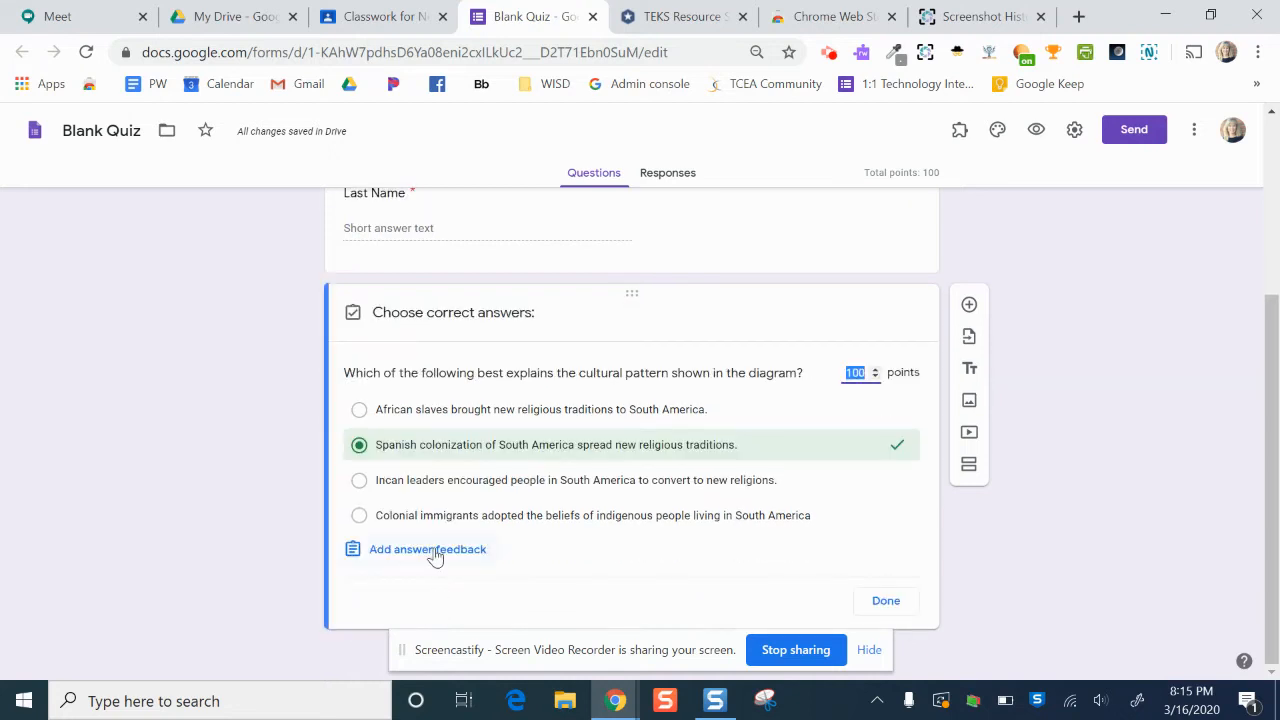
click(436, 555)
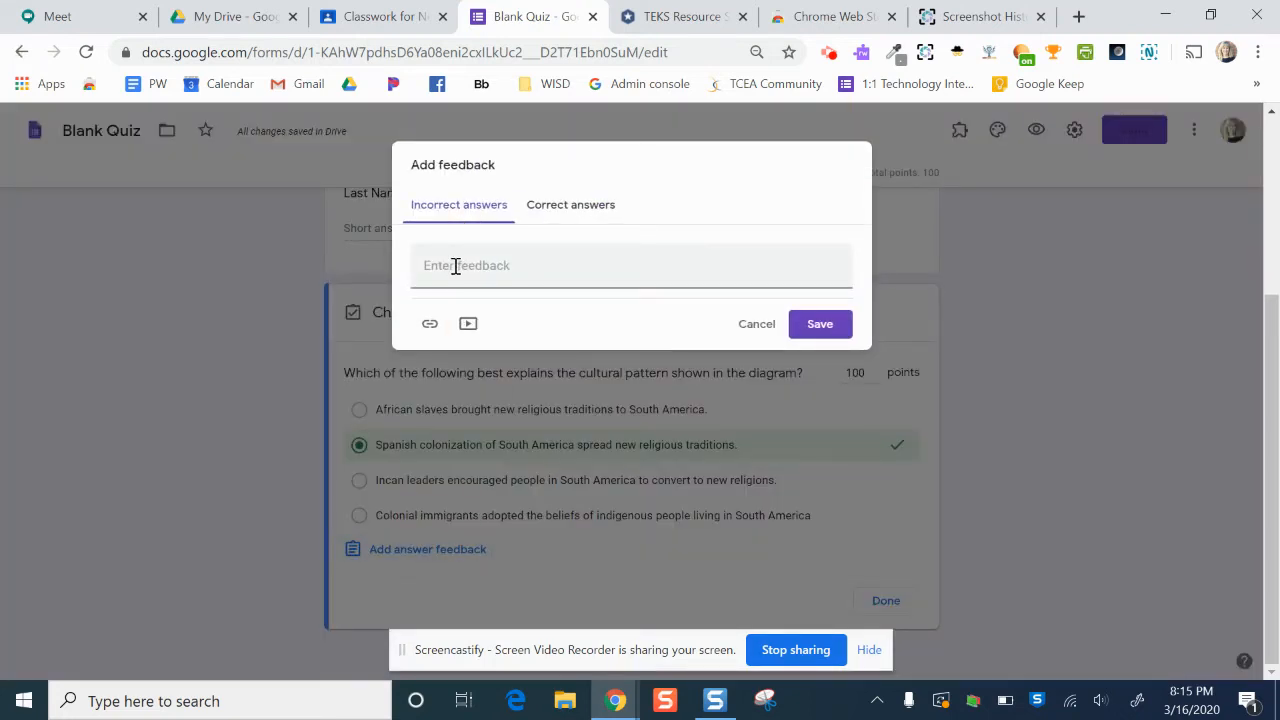
click(557, 222)
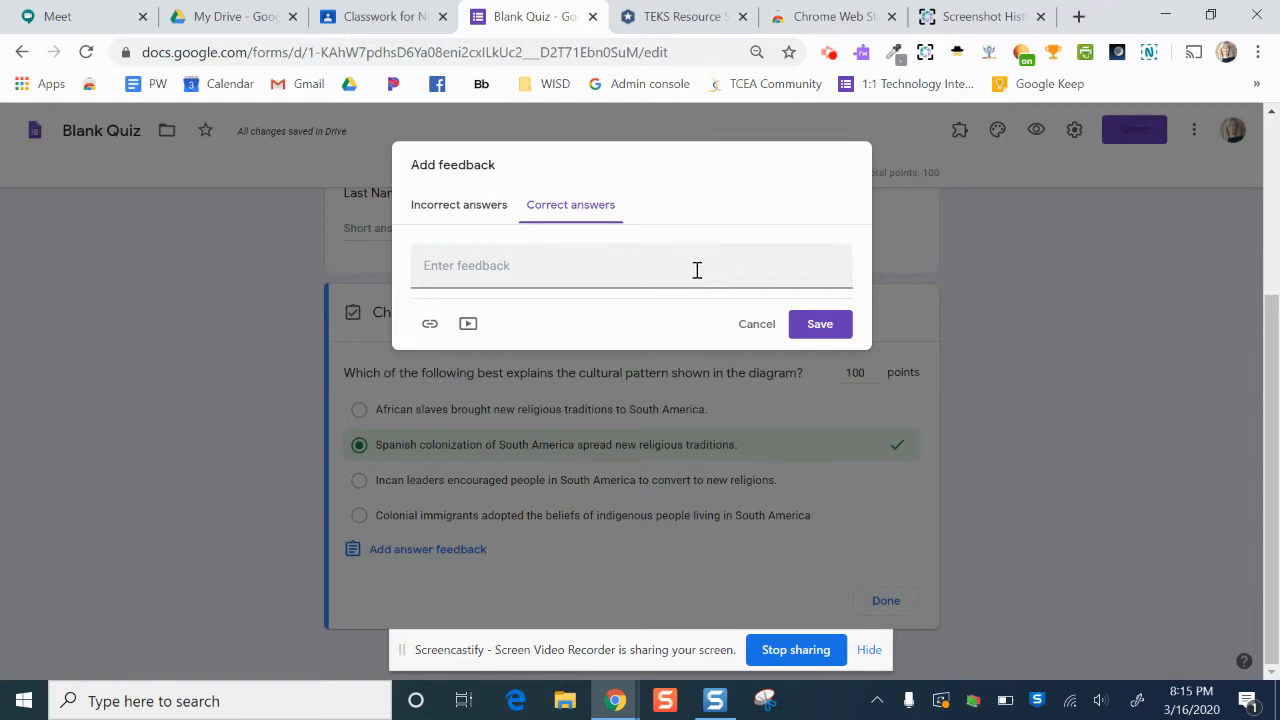
click(764, 333)
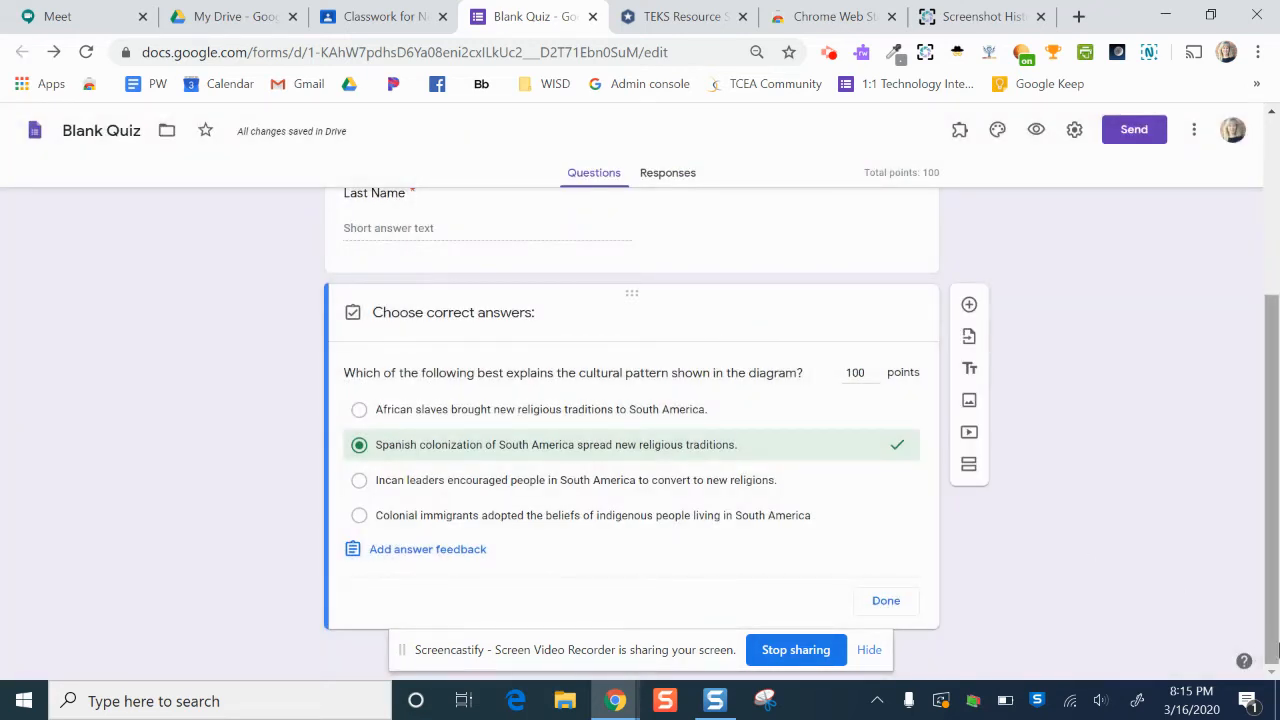
scroll(650, 300, up, 3)
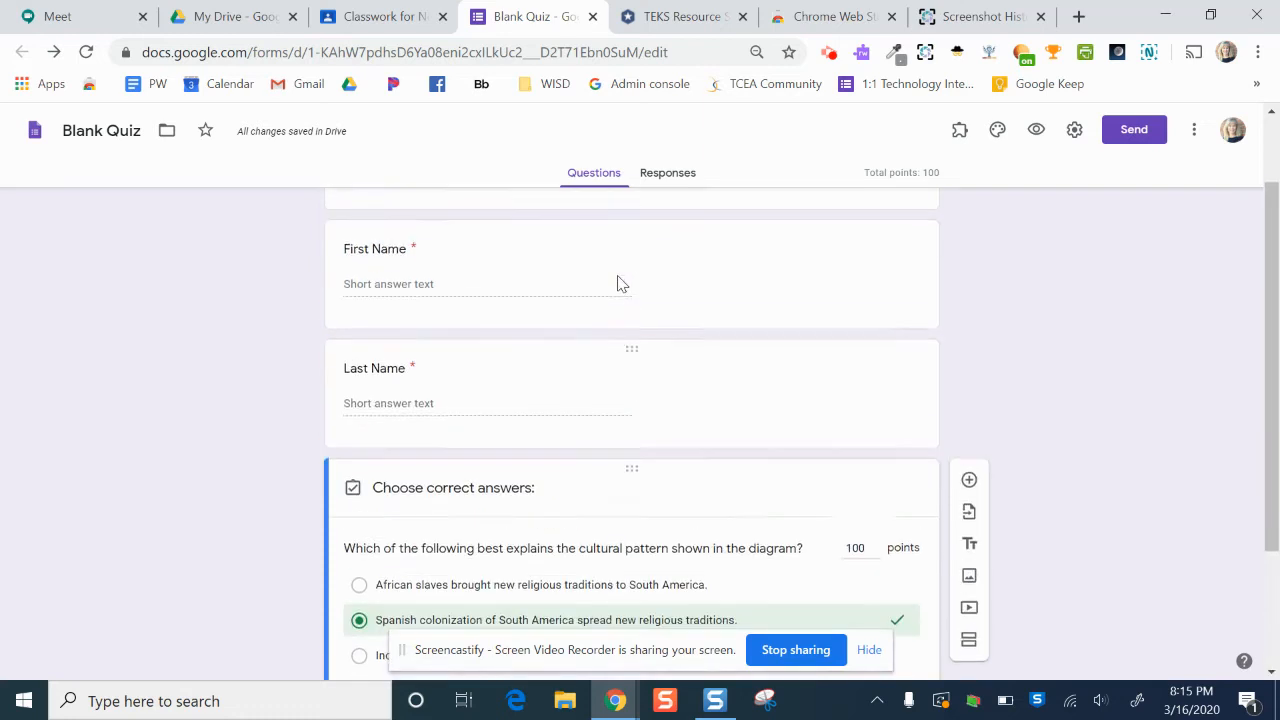
scroll(504, 537, down, 3)
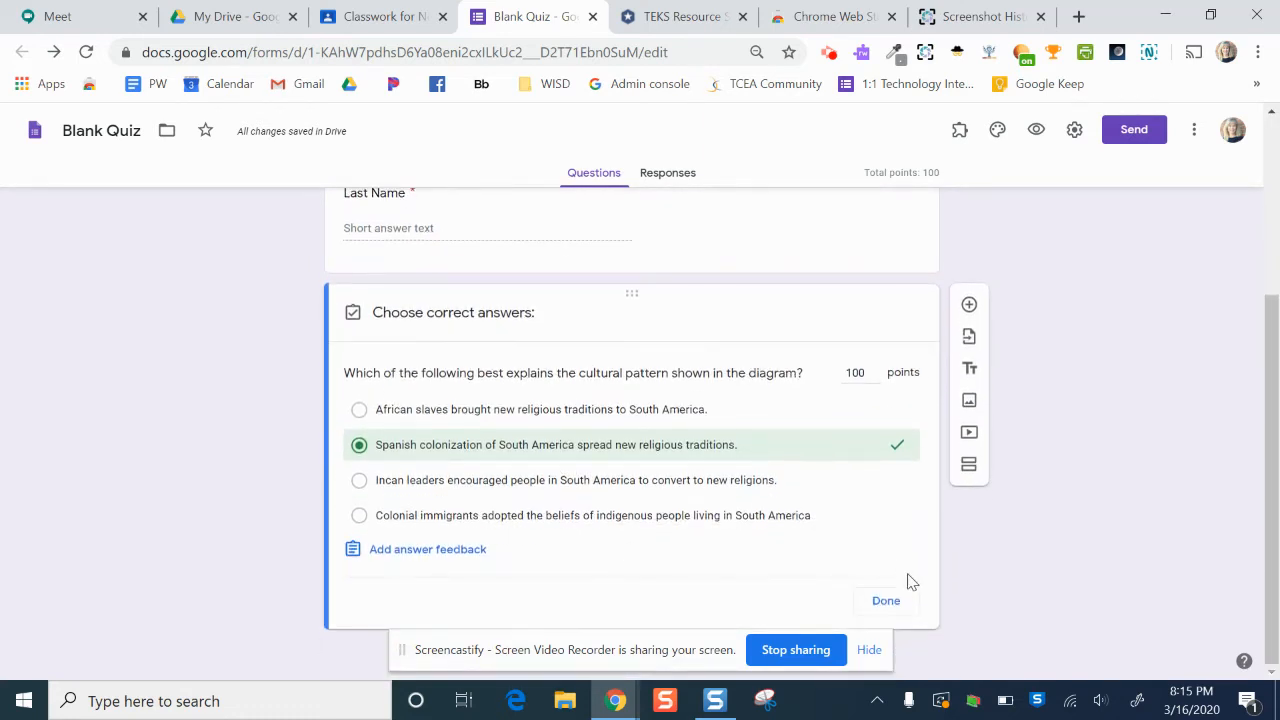
click(891, 607)
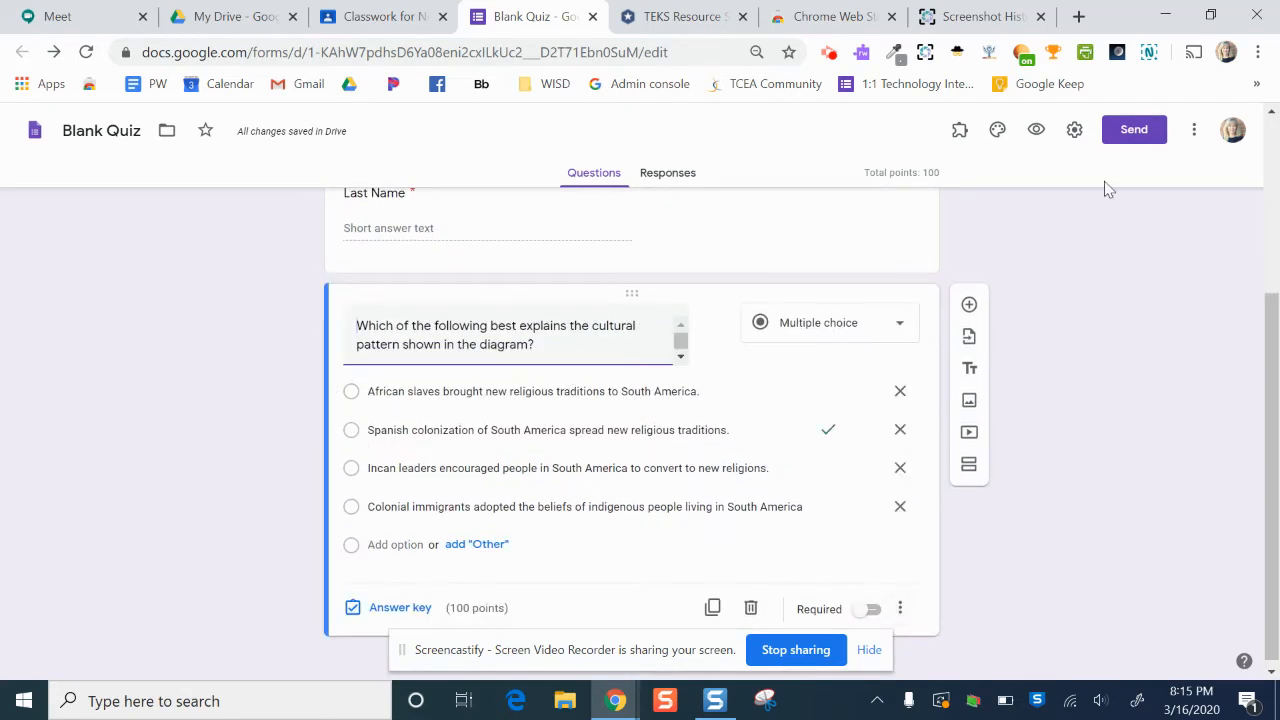
In the form's general settings, turn off the restriction to users in Wharton ISD and its trusted organizations, and turn it back on.
click(1074, 132)
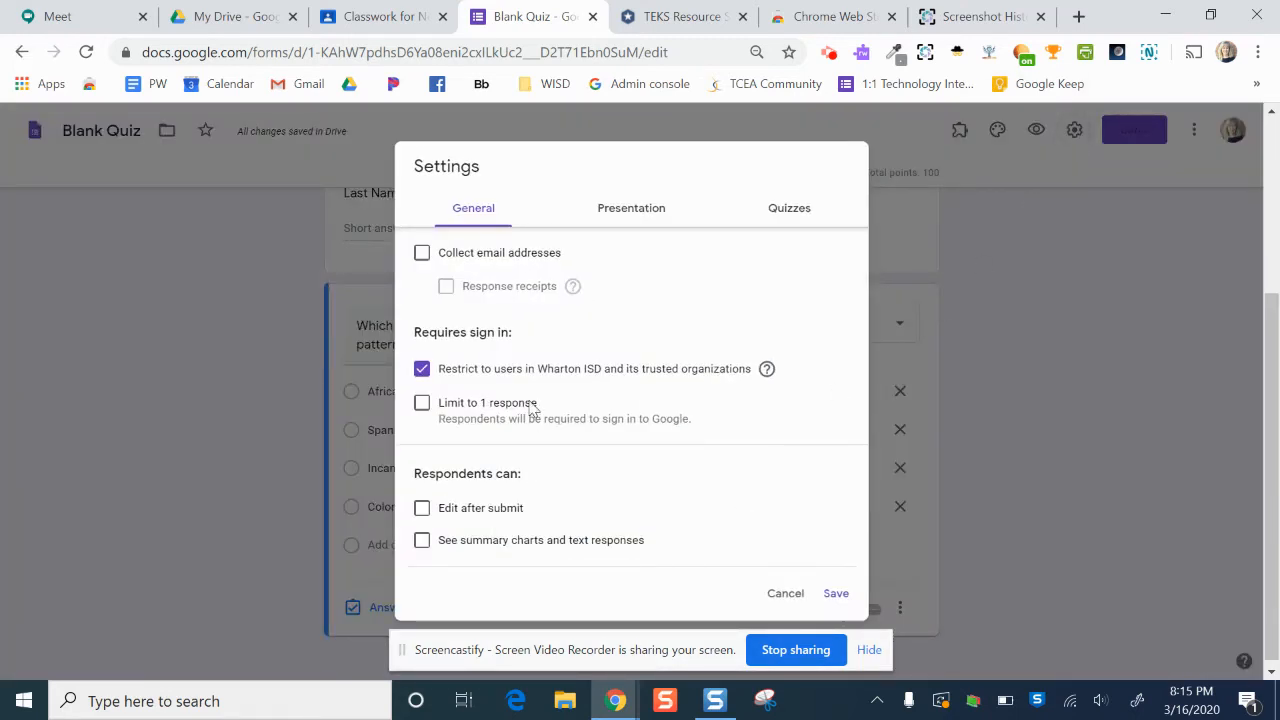
drag(446, 371, 614, 368)
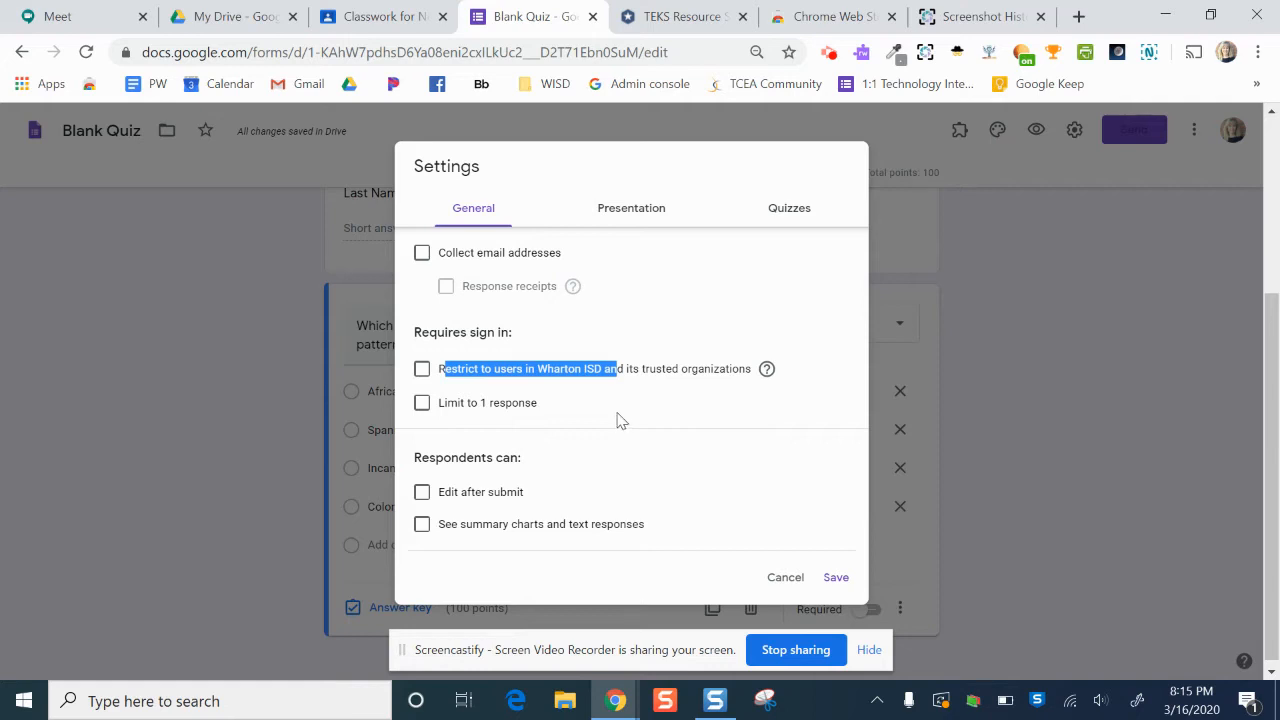
click(422, 370)
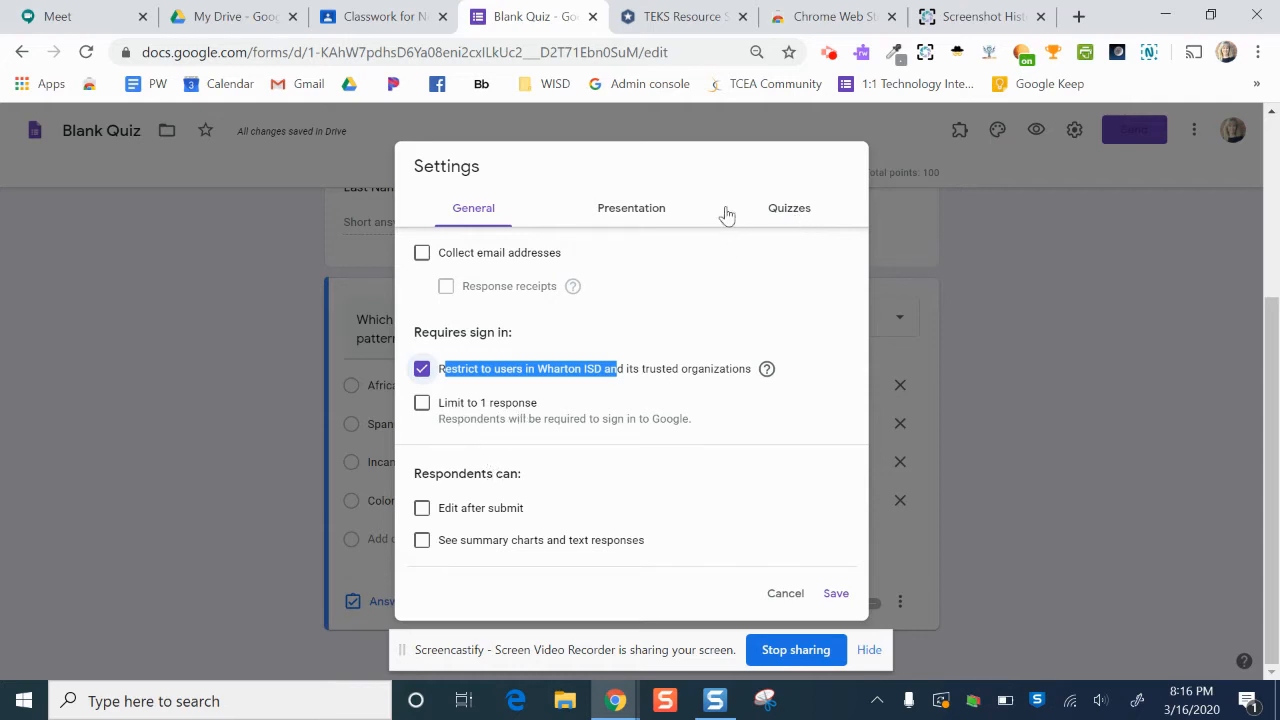
Go through the quiz settings for grade release and respondent visibility, turning Missed questions off and back on.
click(806, 214)
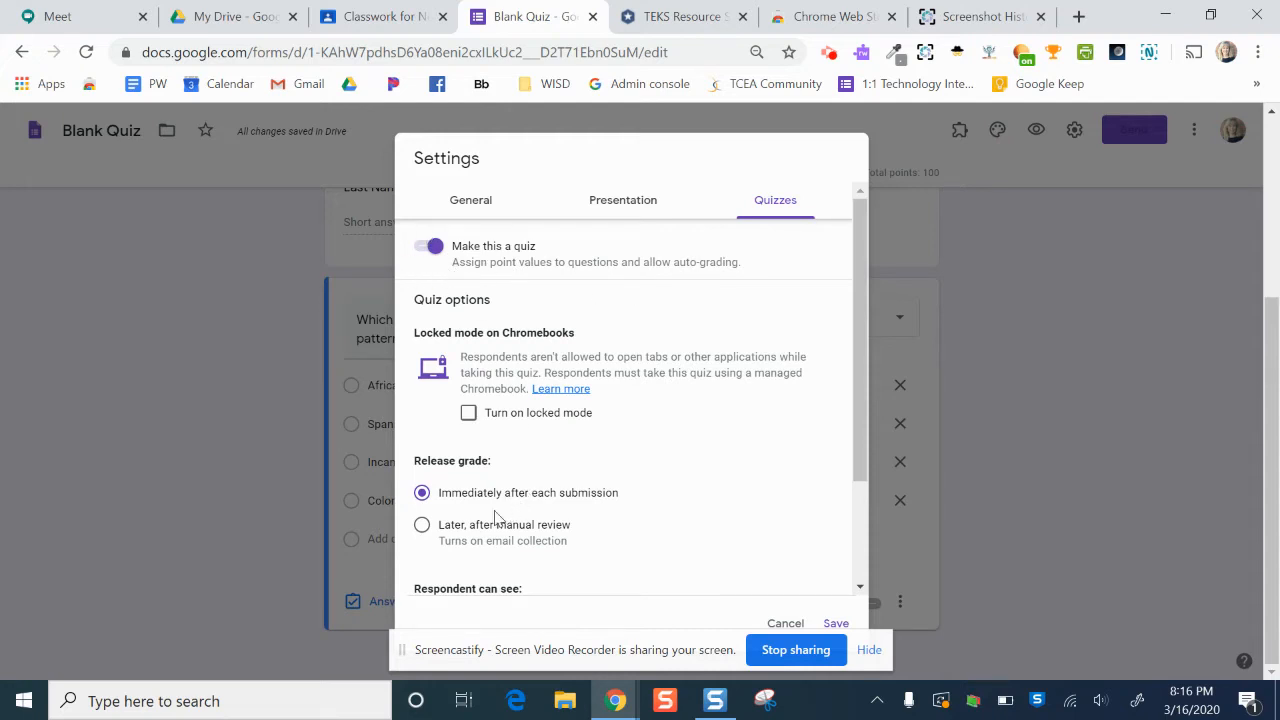
scroll(505, 512, down, 2)
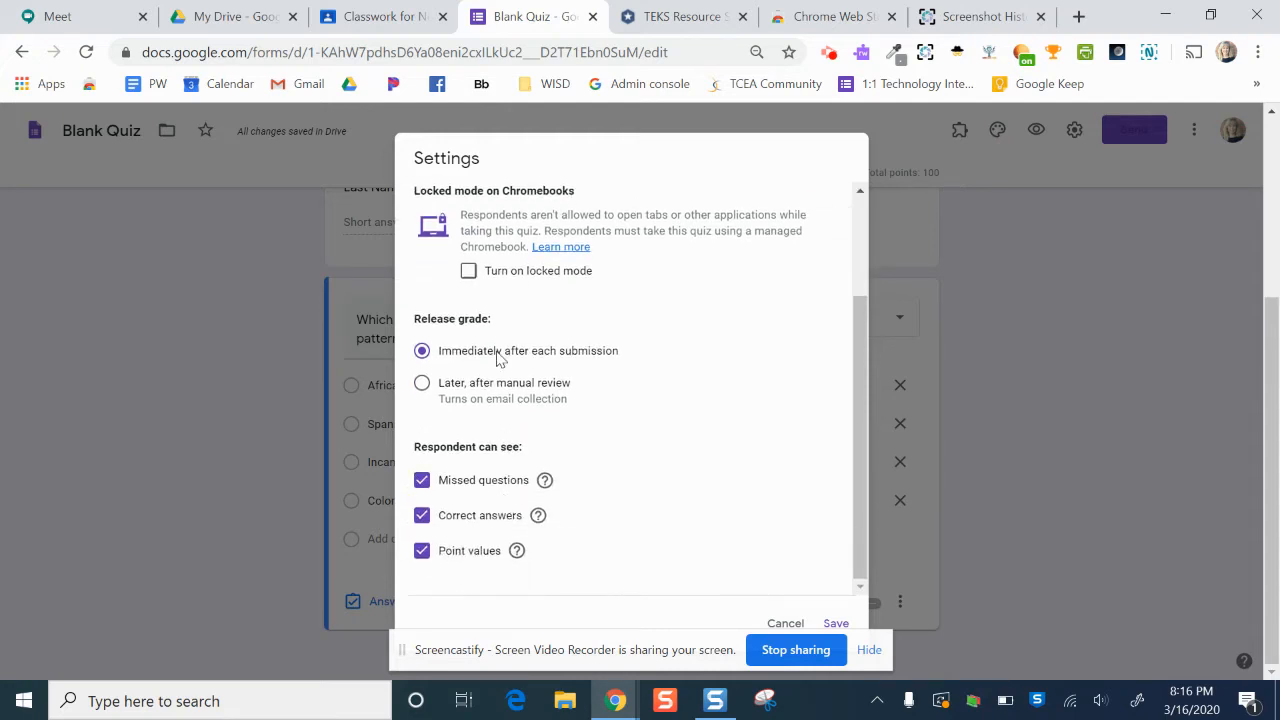
click(422, 384)
click(422, 480)
click(422, 515)
click(423, 525)
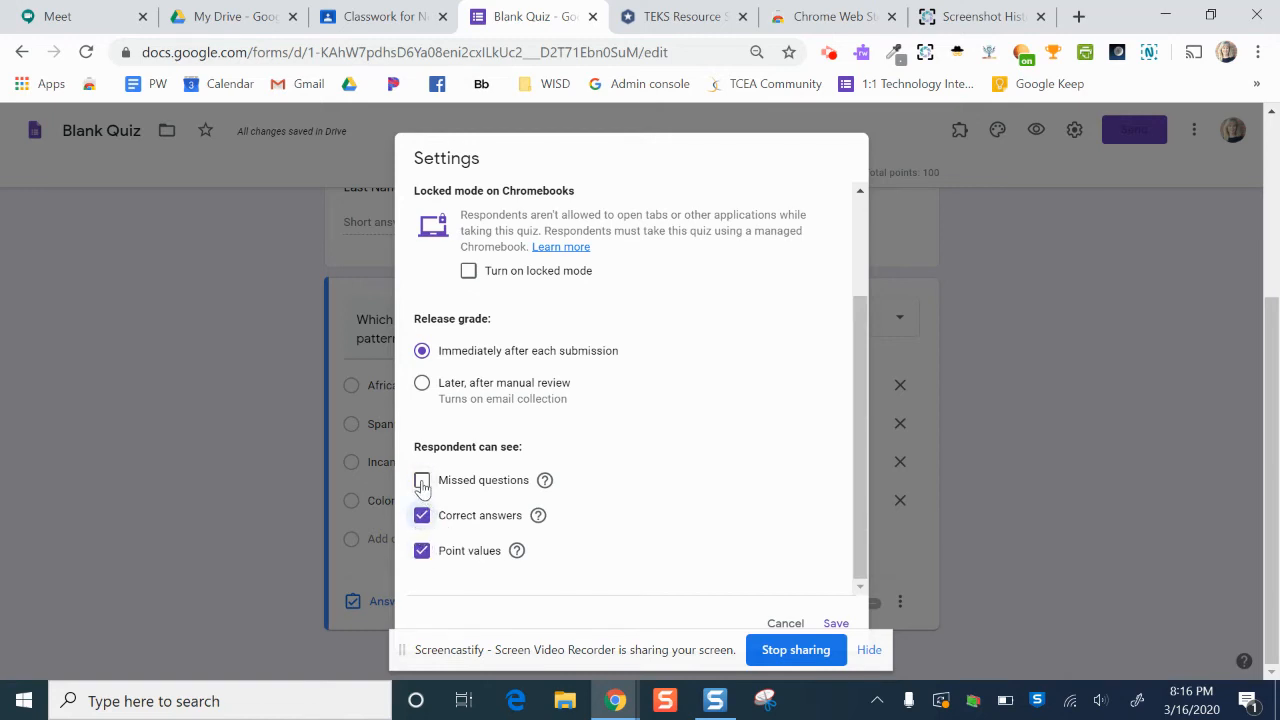
click(422, 480)
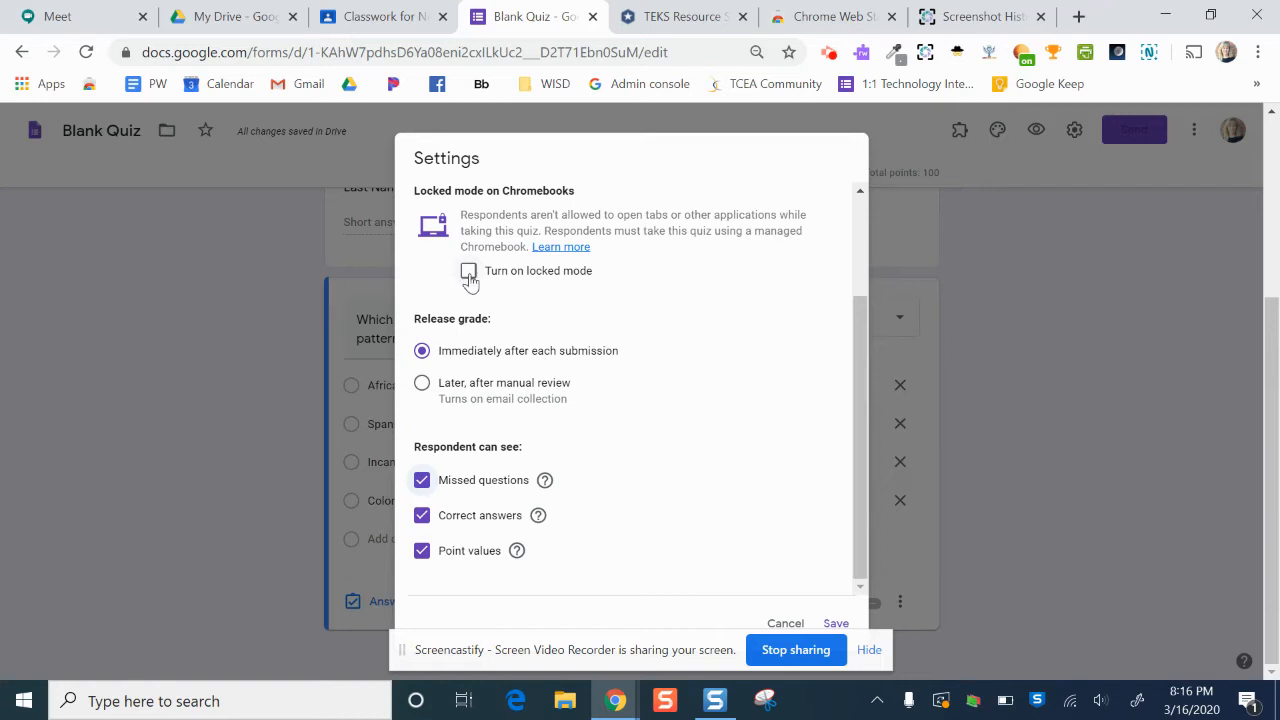
Turn locked mode on Chromebooks on and back off, and save the form settings.
click(469, 274)
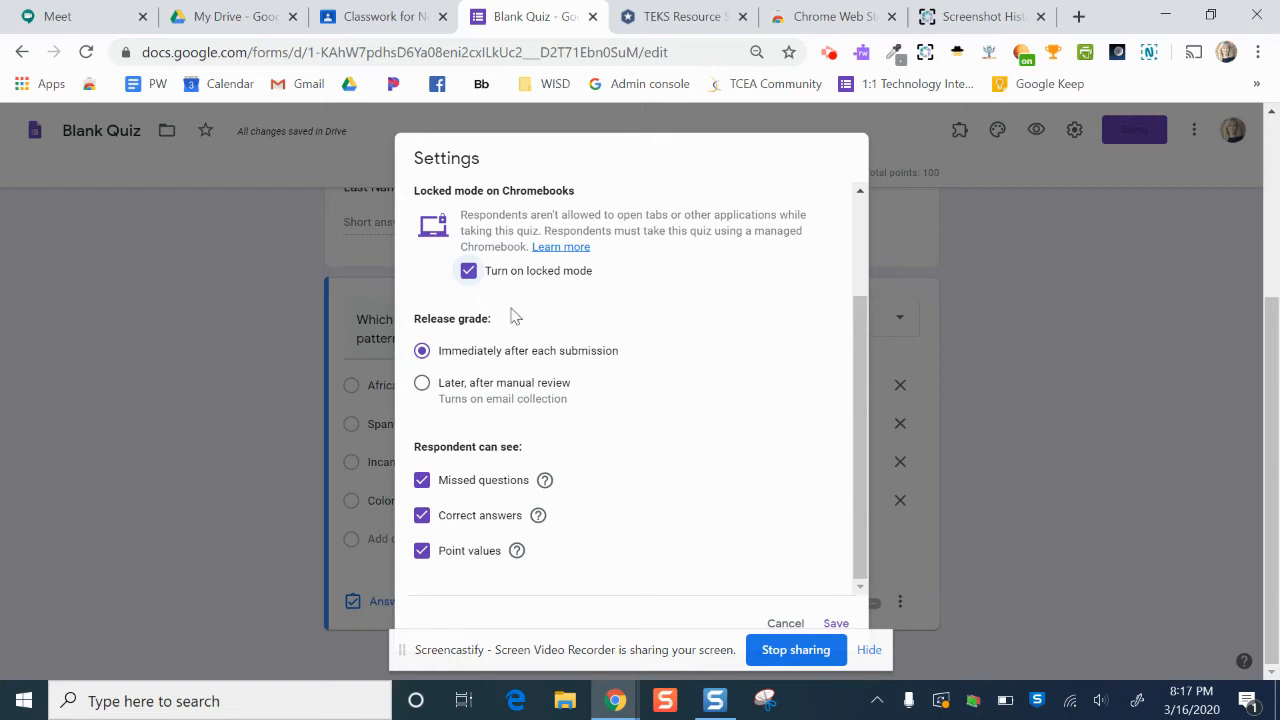
click(471, 277)
click(835, 624)
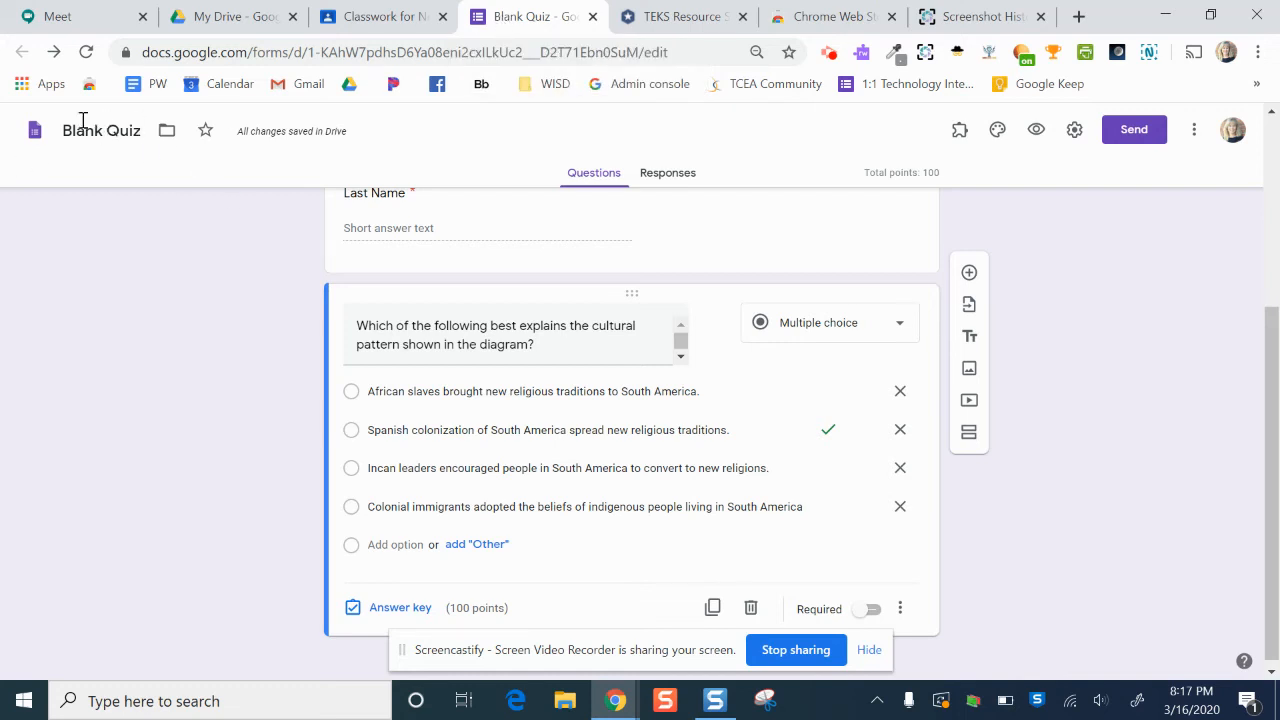
Rename the Blank Quiz form file with its copied form title, "warm up 3/23".
click(118, 138)
scroll(143, 271, up, 4)
triple_click(512, 236)
key(ctrl+c)
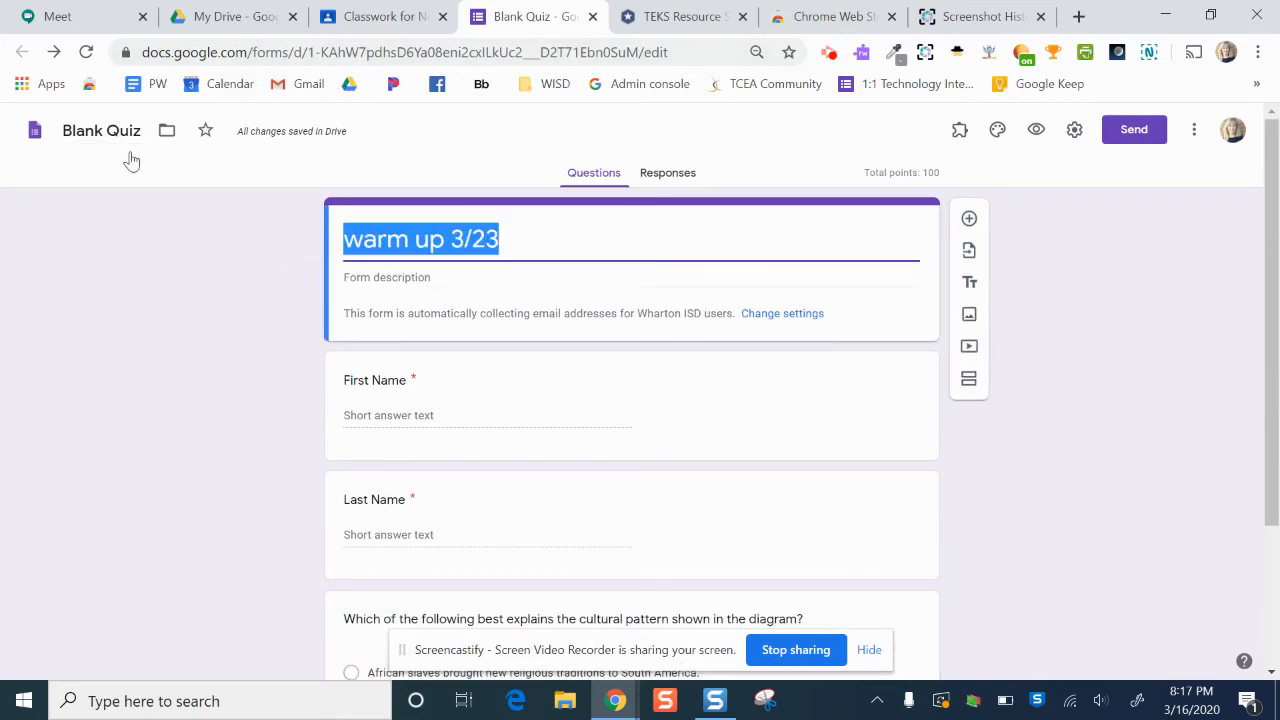
drag(137, 134, 60, 140)
key(ctrl+v)
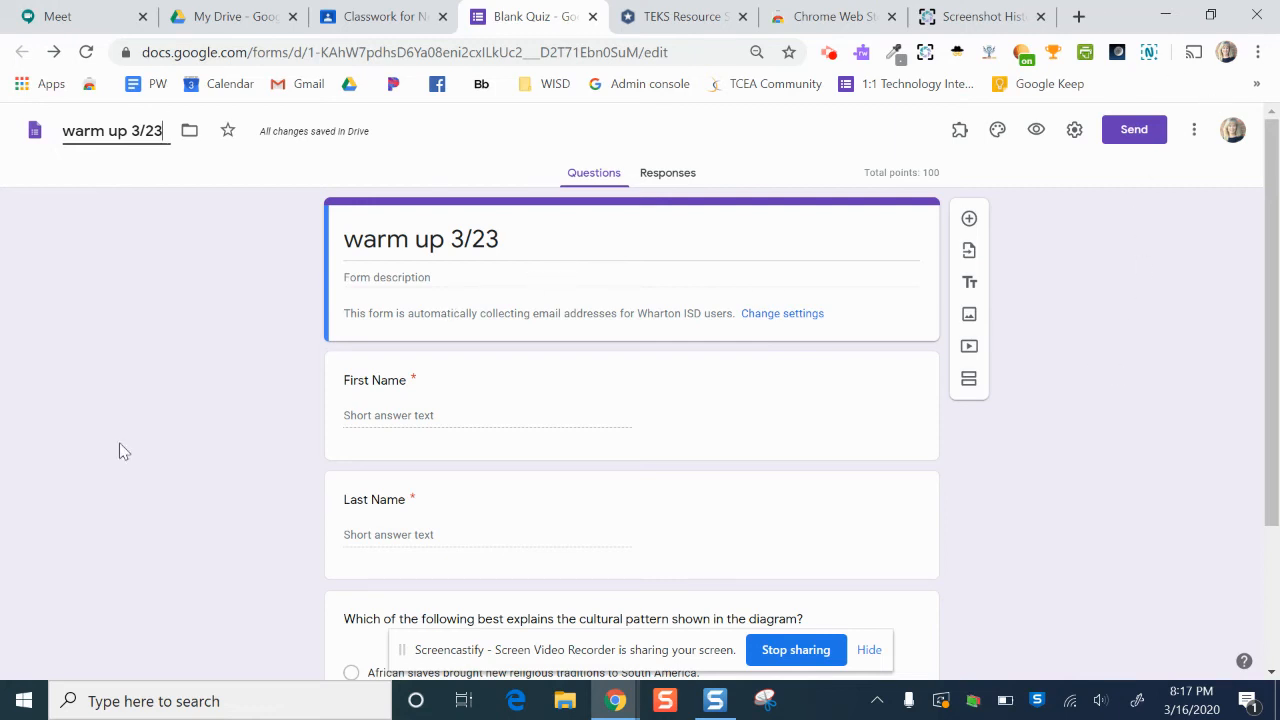
click(134, 486)
Close the quiz form, switch to the Google Classroom assignment draft, and title it "wARM UP 3/23".
click(592, 16)
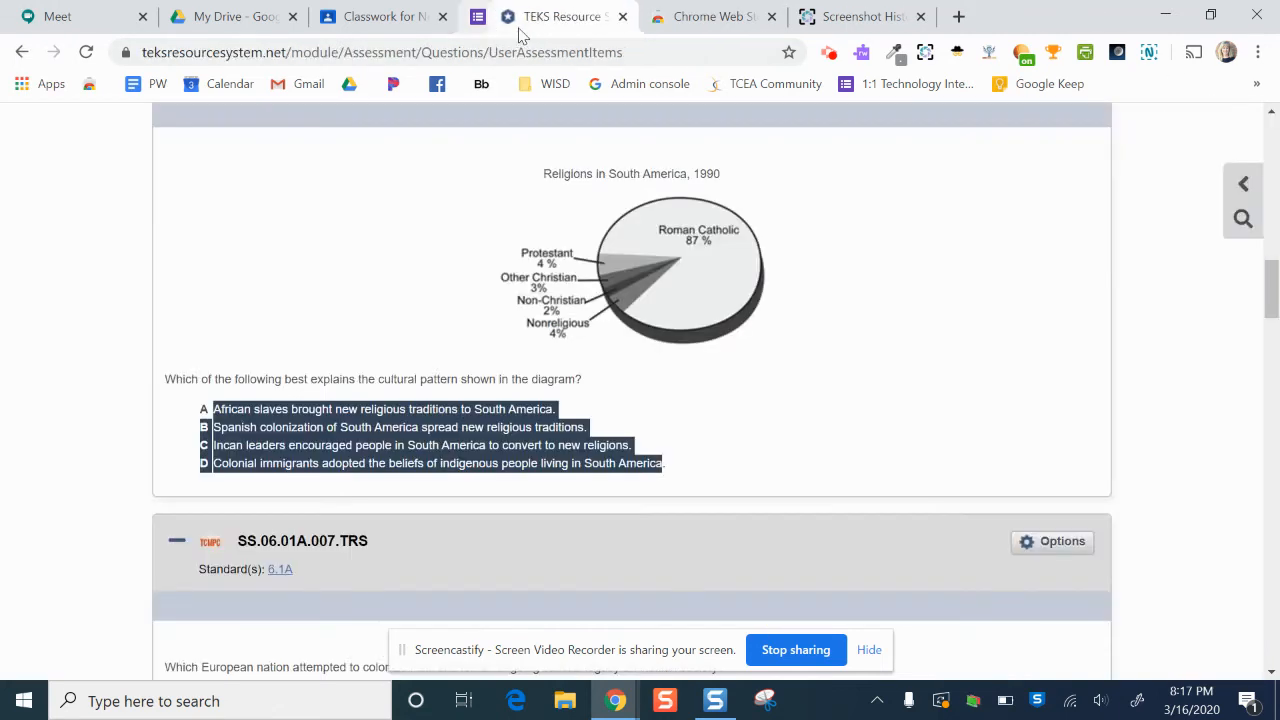
click(376, 27)
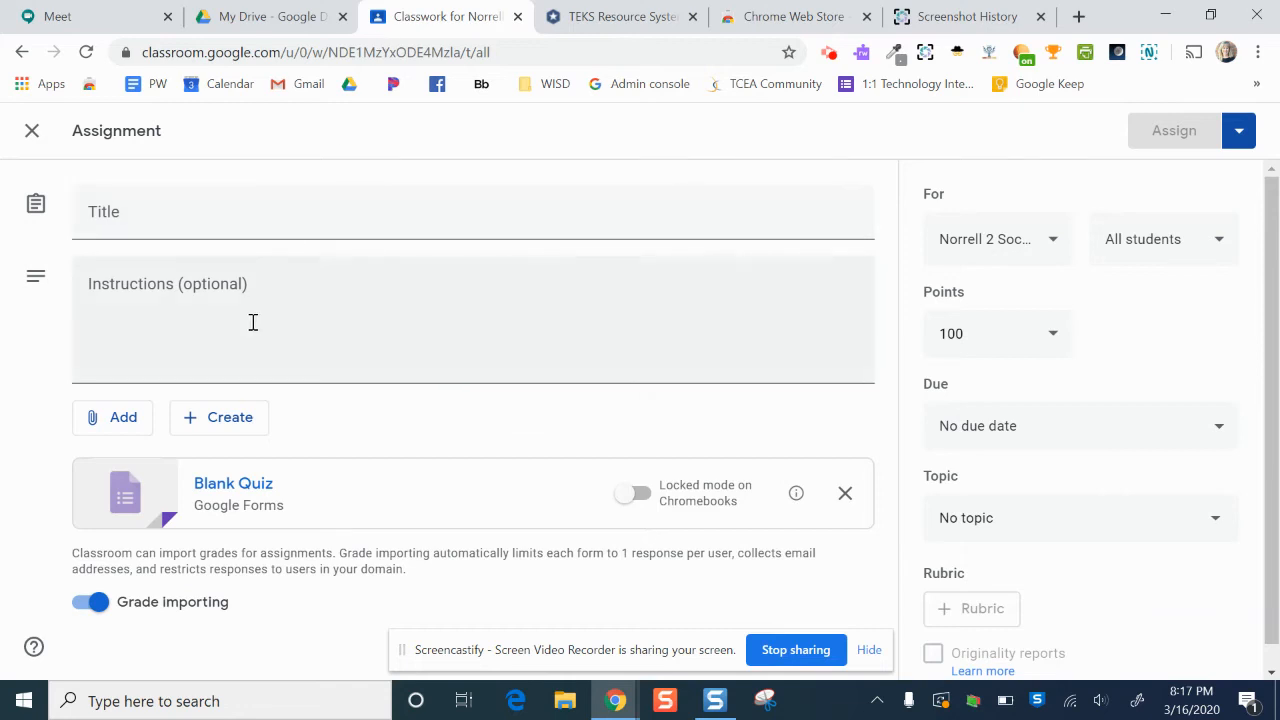
click(205, 210)
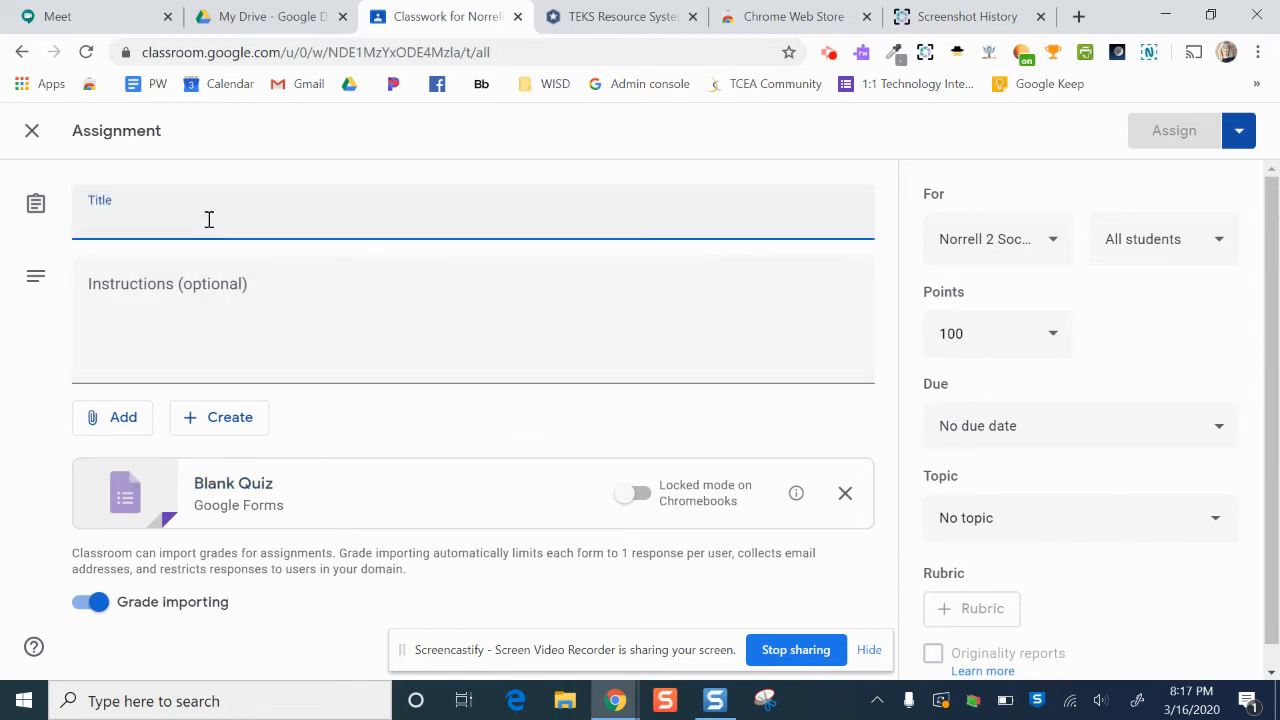
text(wARM UP 3/23)
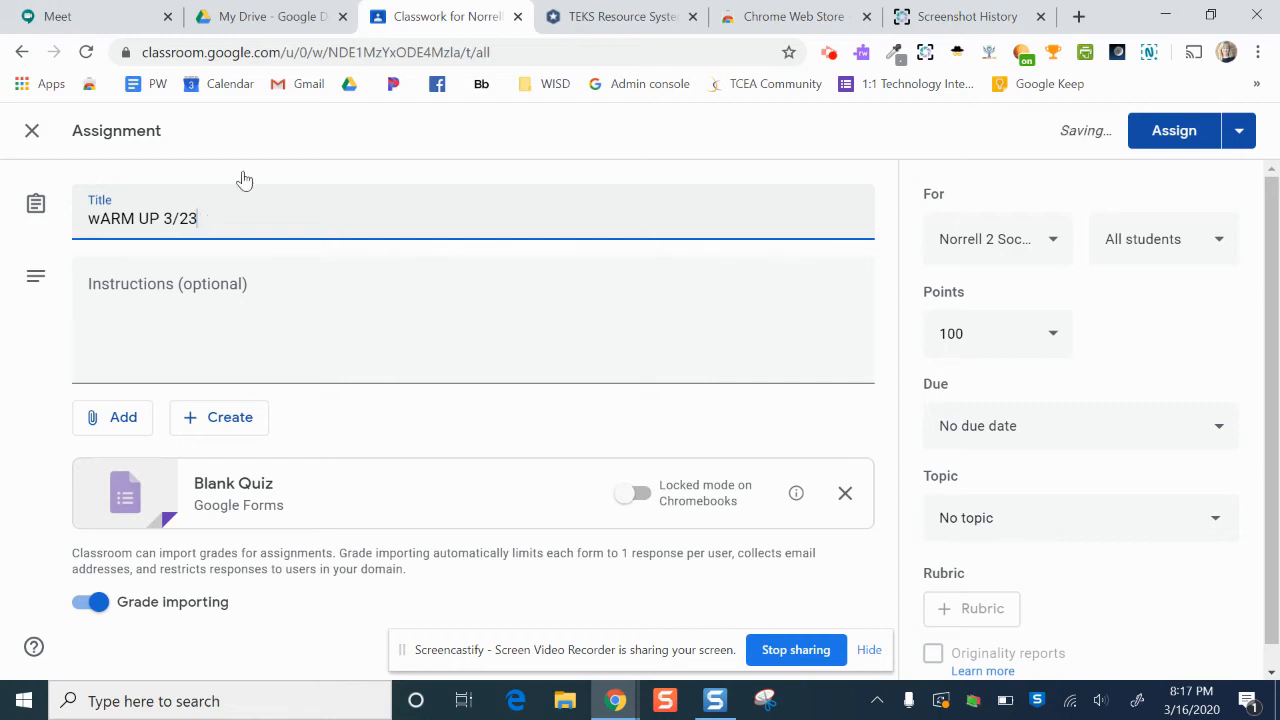
Check the list of classes the assignment can be posted to, keeping the current class selection.
scroll(302, 520, down, 1)
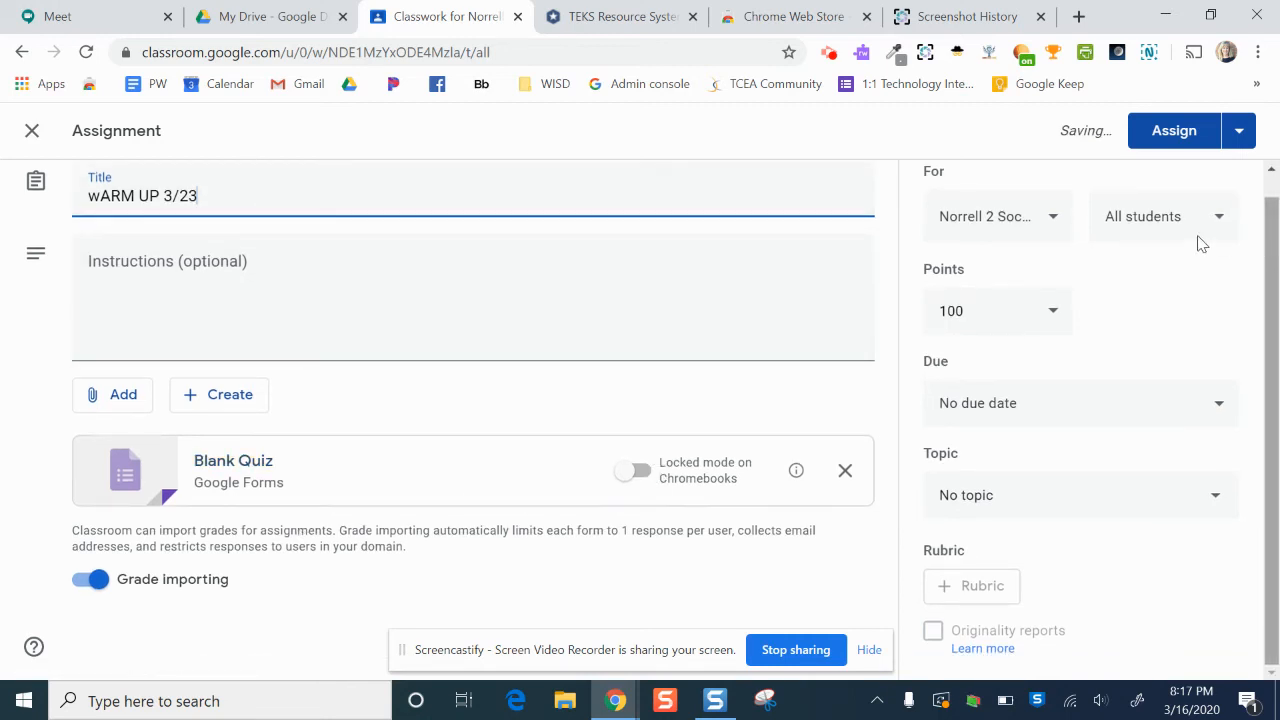
click(1057, 222)
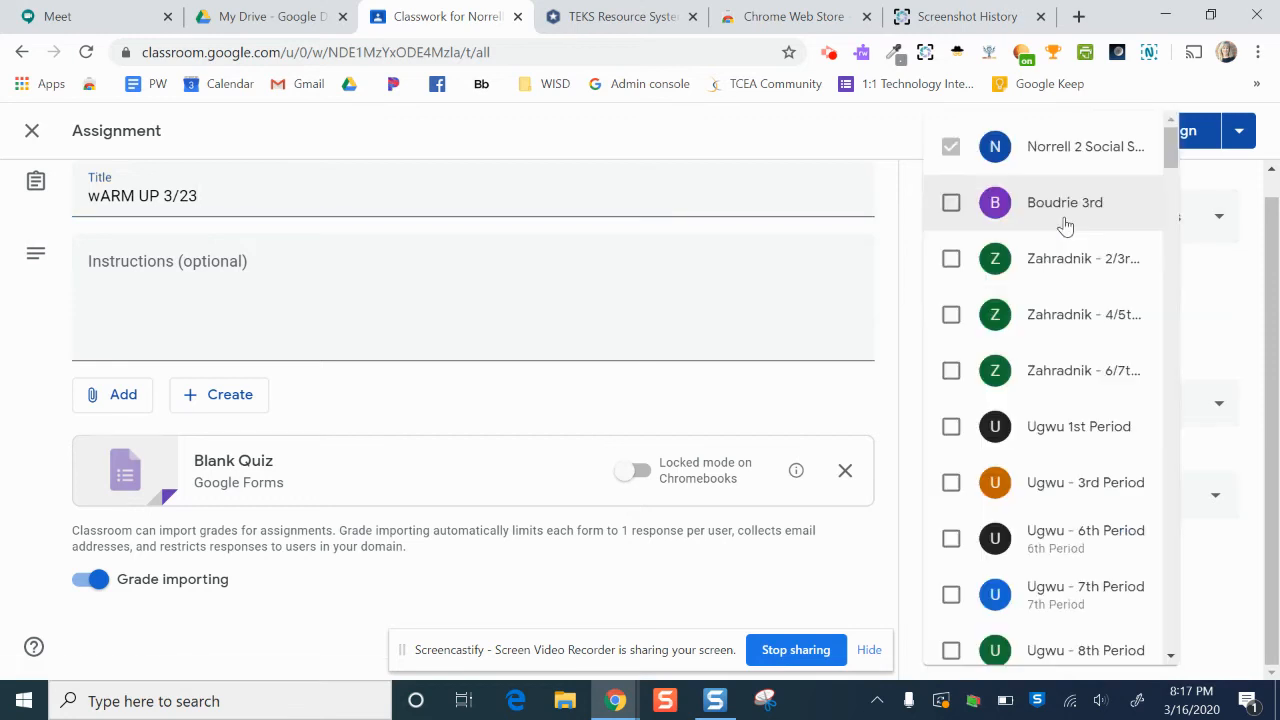
click(799, 183)
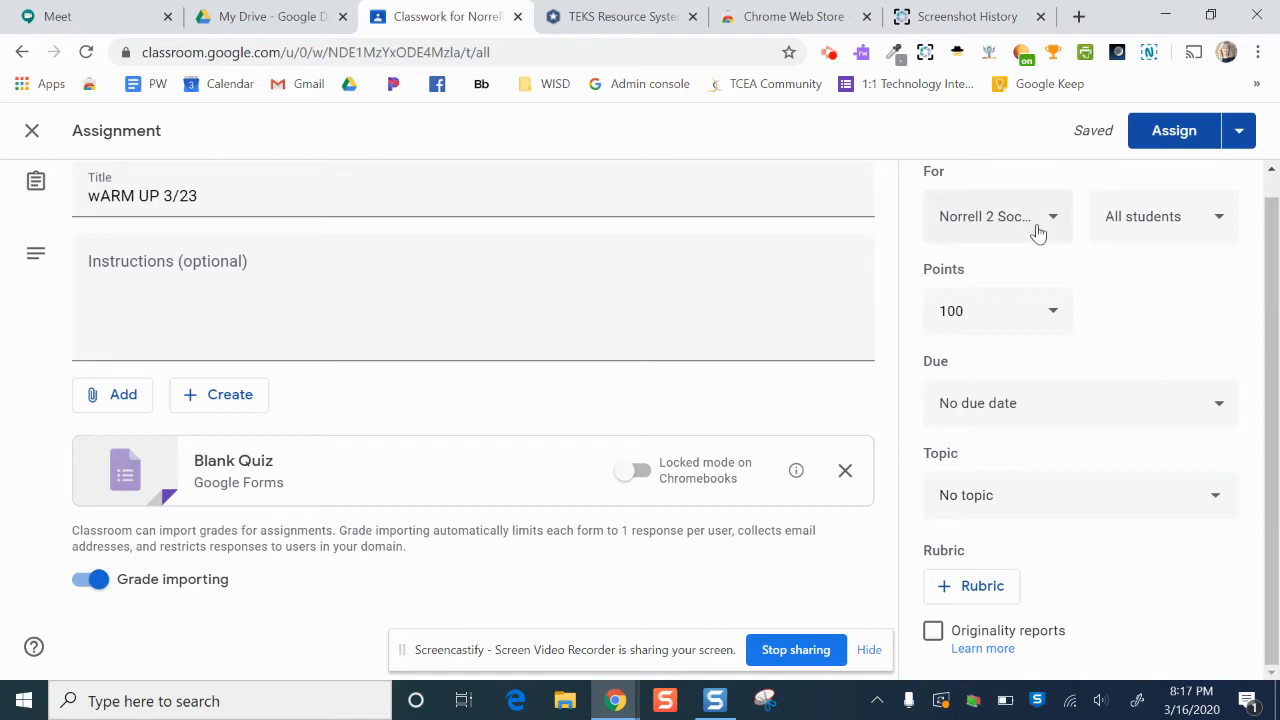
Schedule the warm-up assignment to post on Mar 23, 2020 at 10:30 AM.
click(1240, 135)
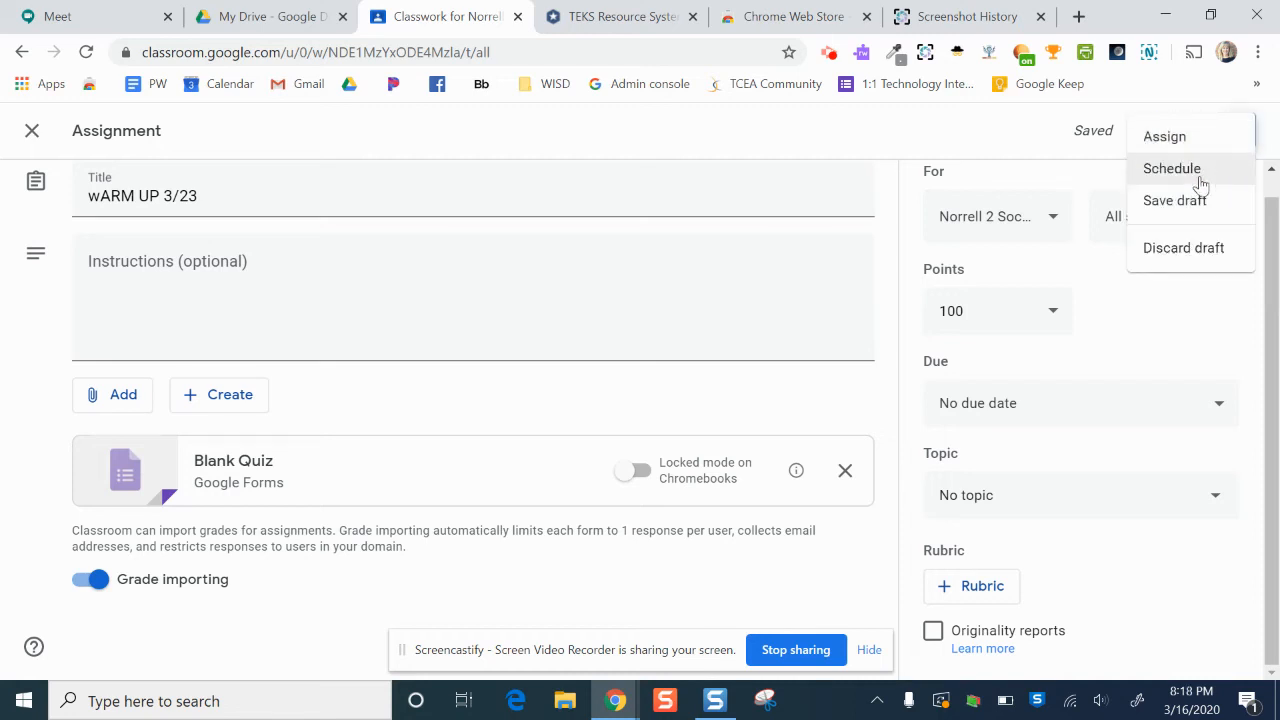
click(1199, 182)
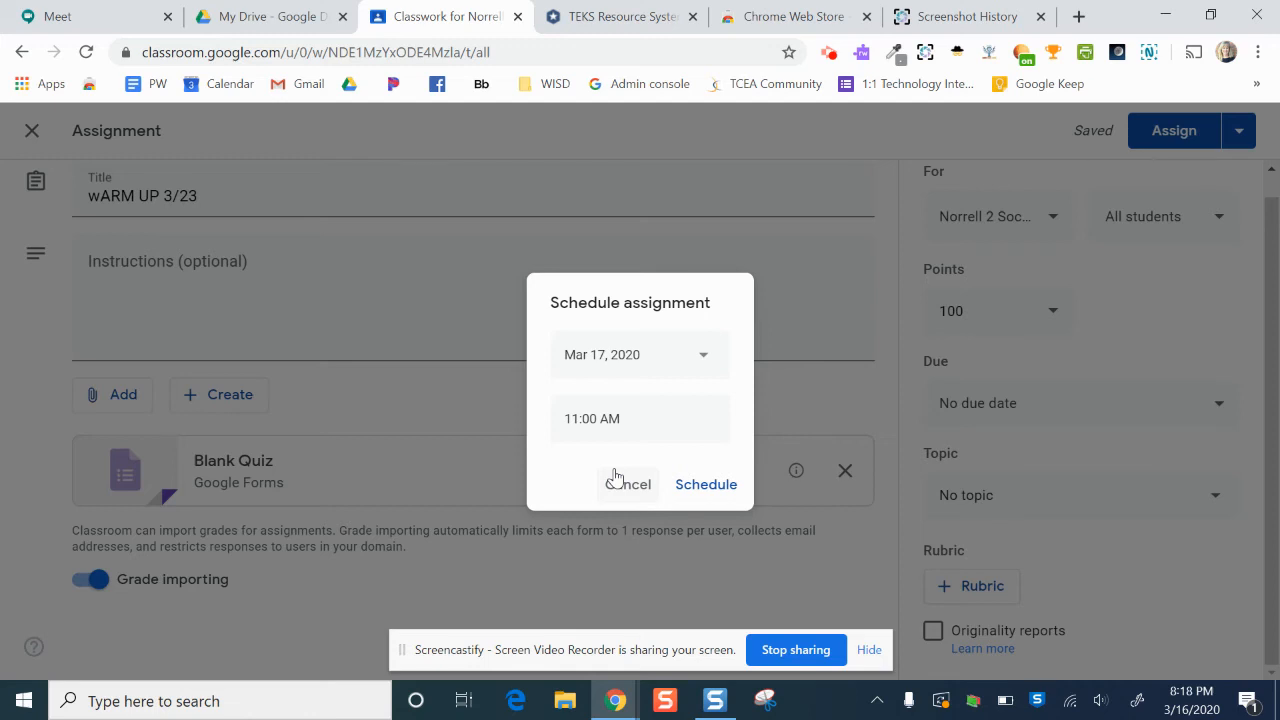
click(701, 370)
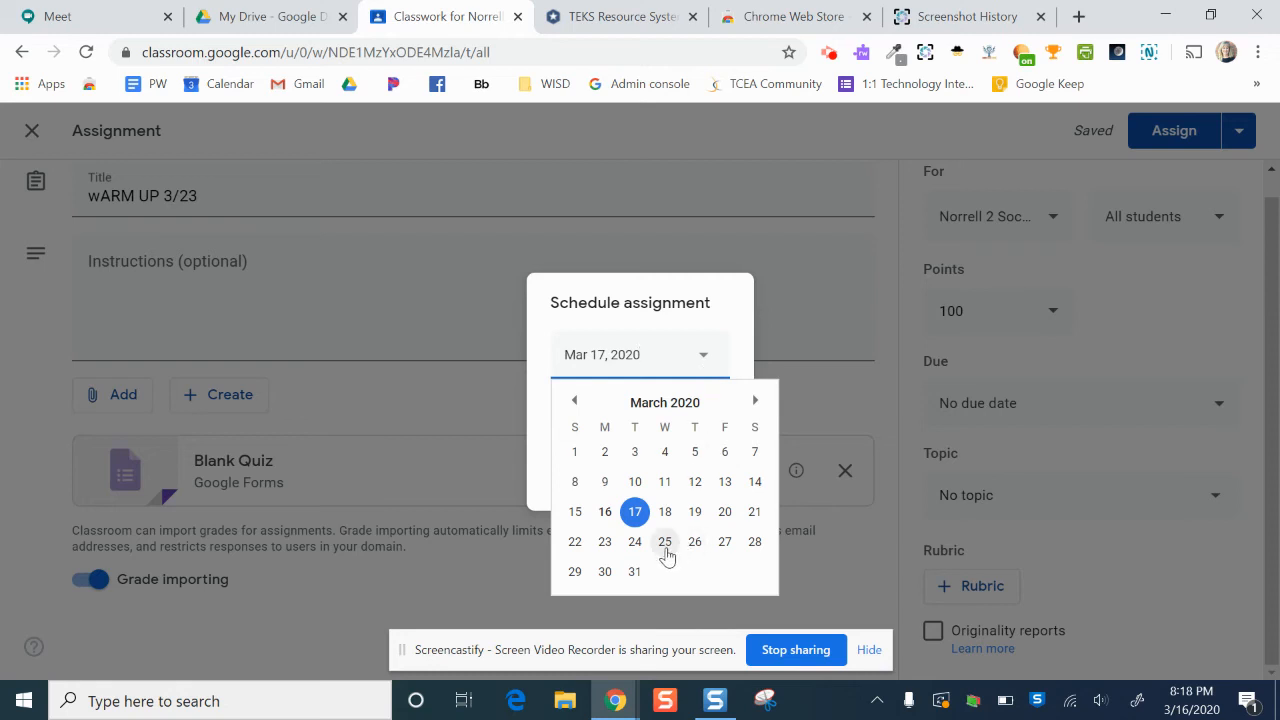
click(605, 542)
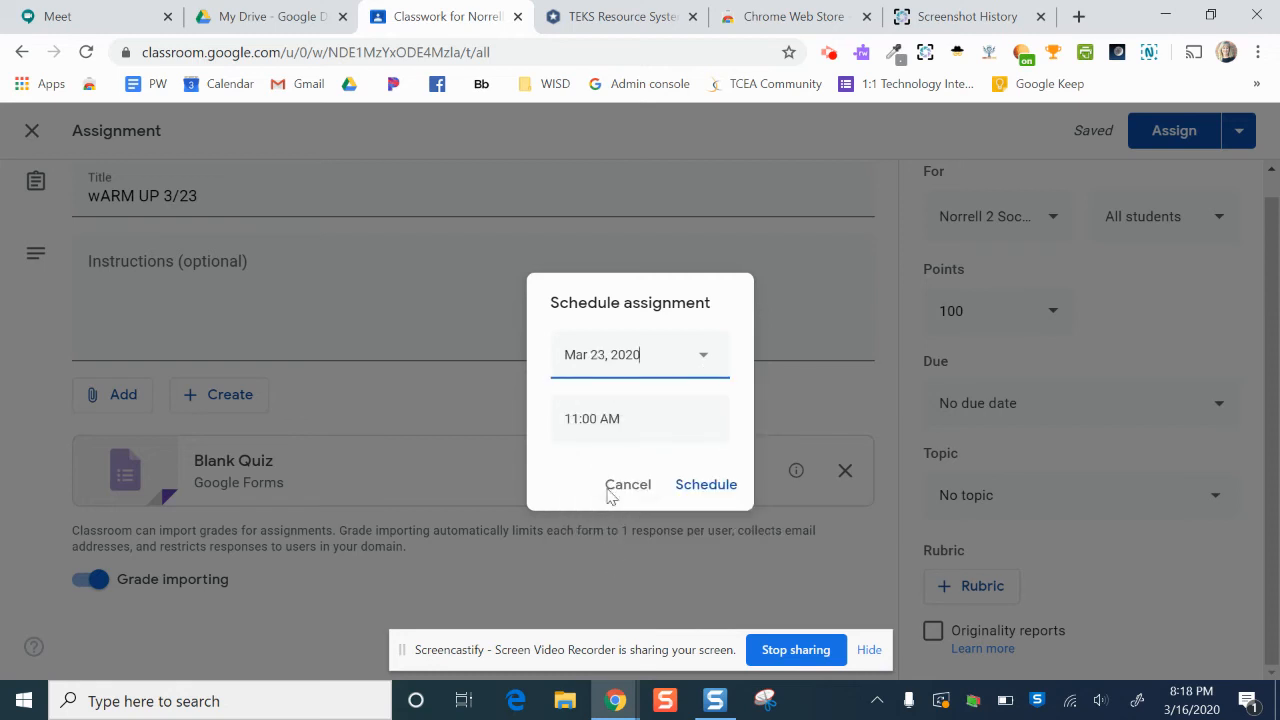
click(647, 422)
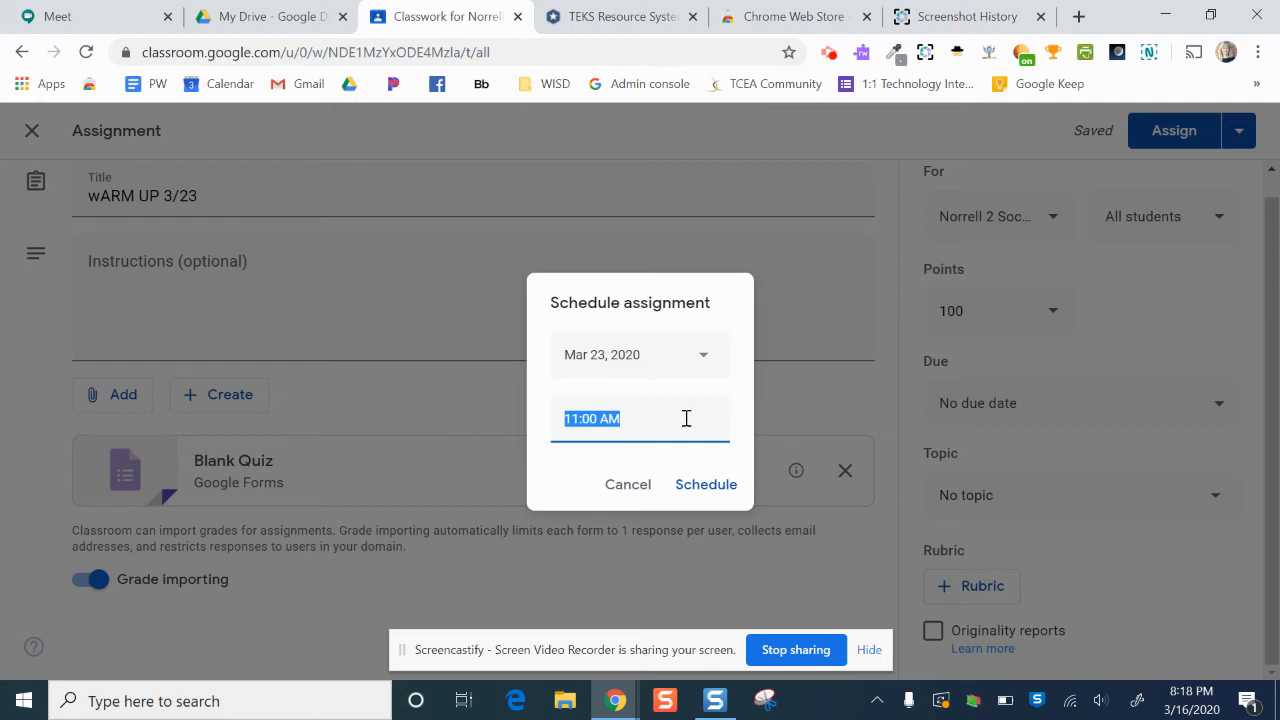
text(1)
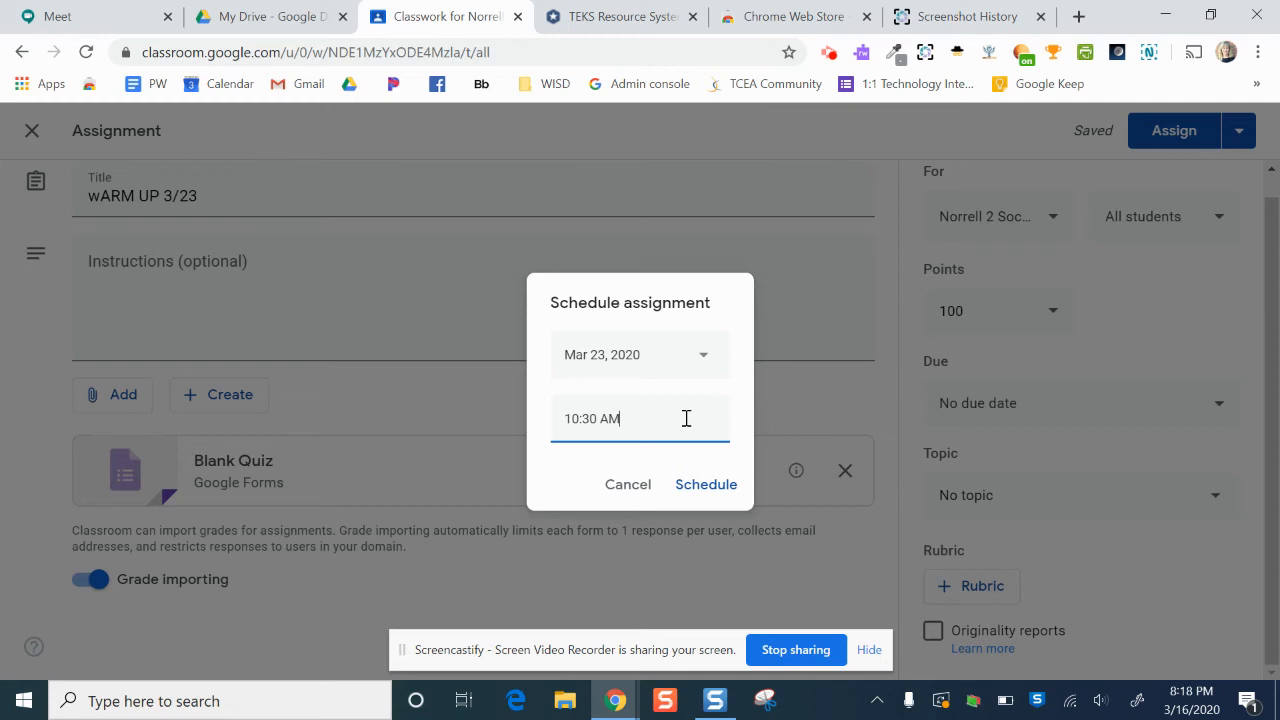
click(727, 487)
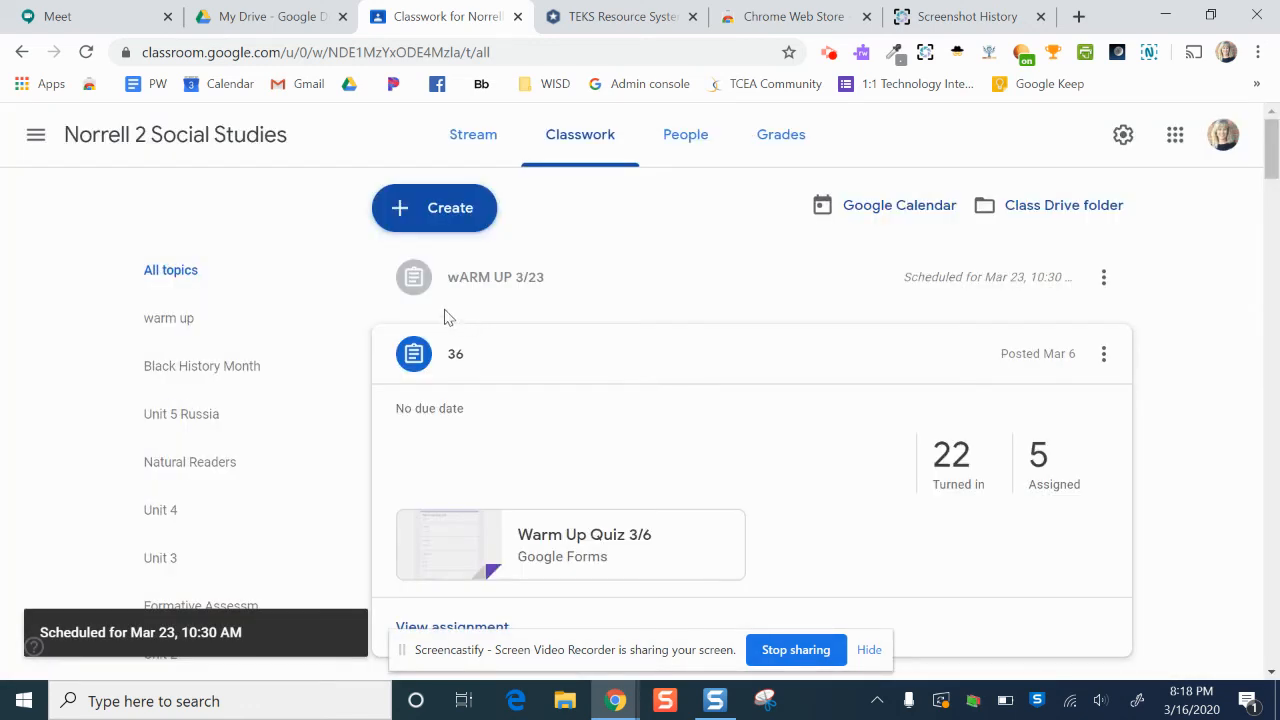
Go to the teacher's "3 Social Studies" class and open its classwork page.
click(29, 153)
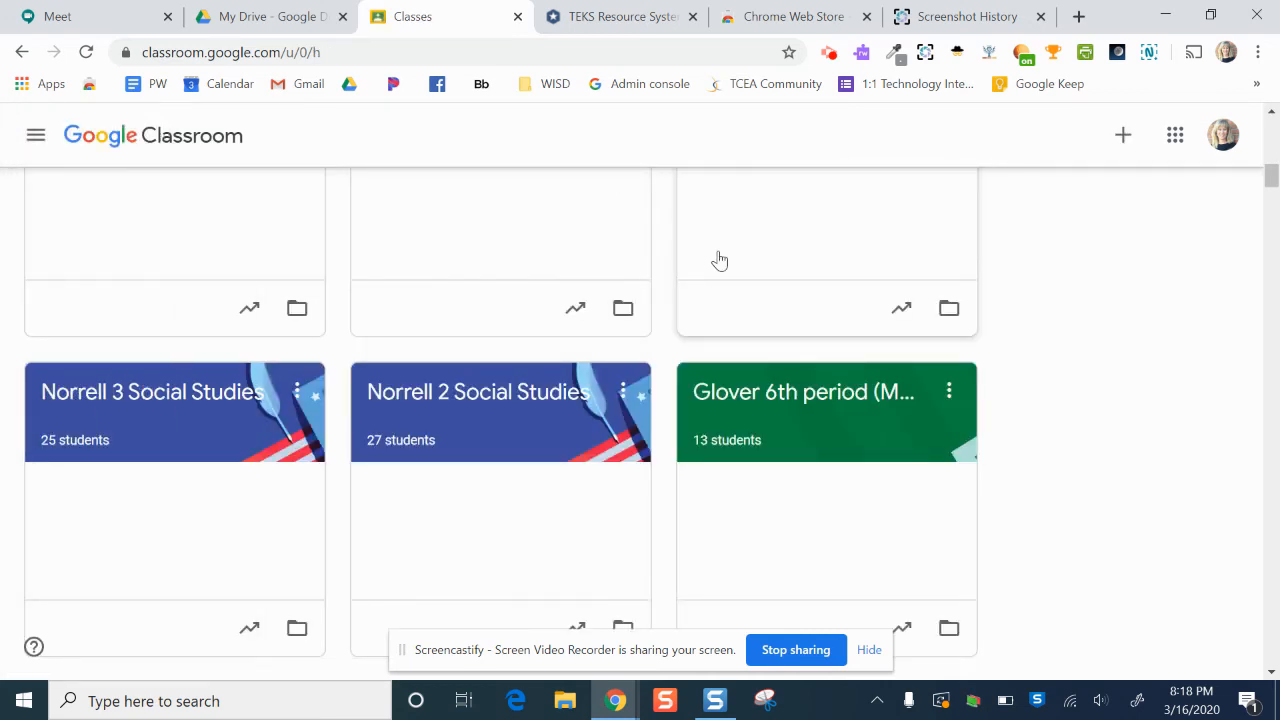
click(210, 392)
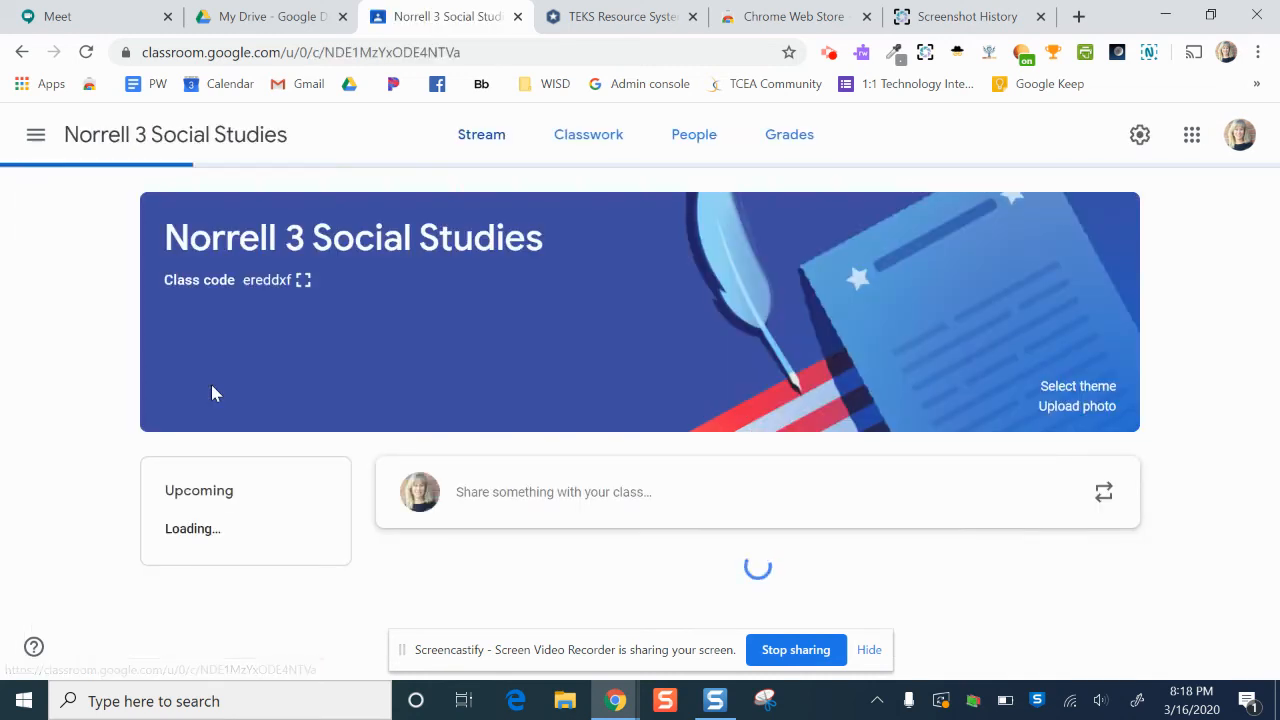
click(612, 140)
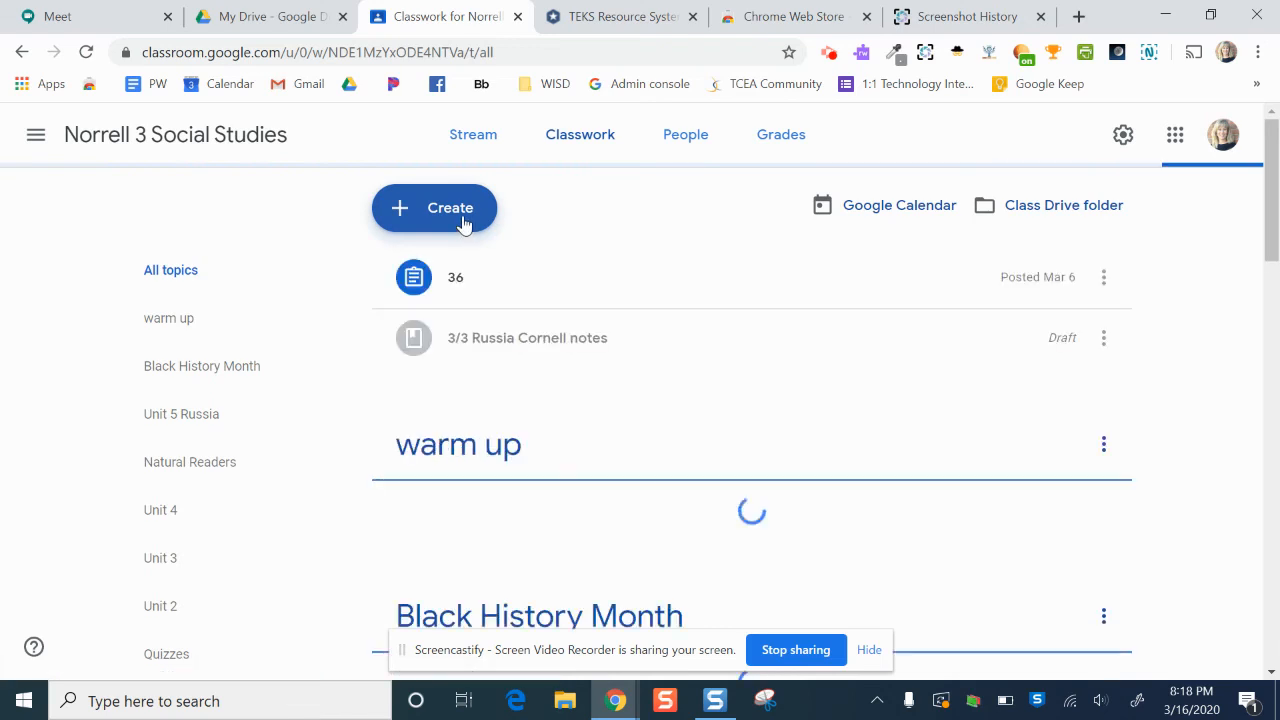
Reuse the scheduled "wARM UP 3/23" post from the teacher's "2 Social Studies" class as a new assignment in this class.
click(466, 222)
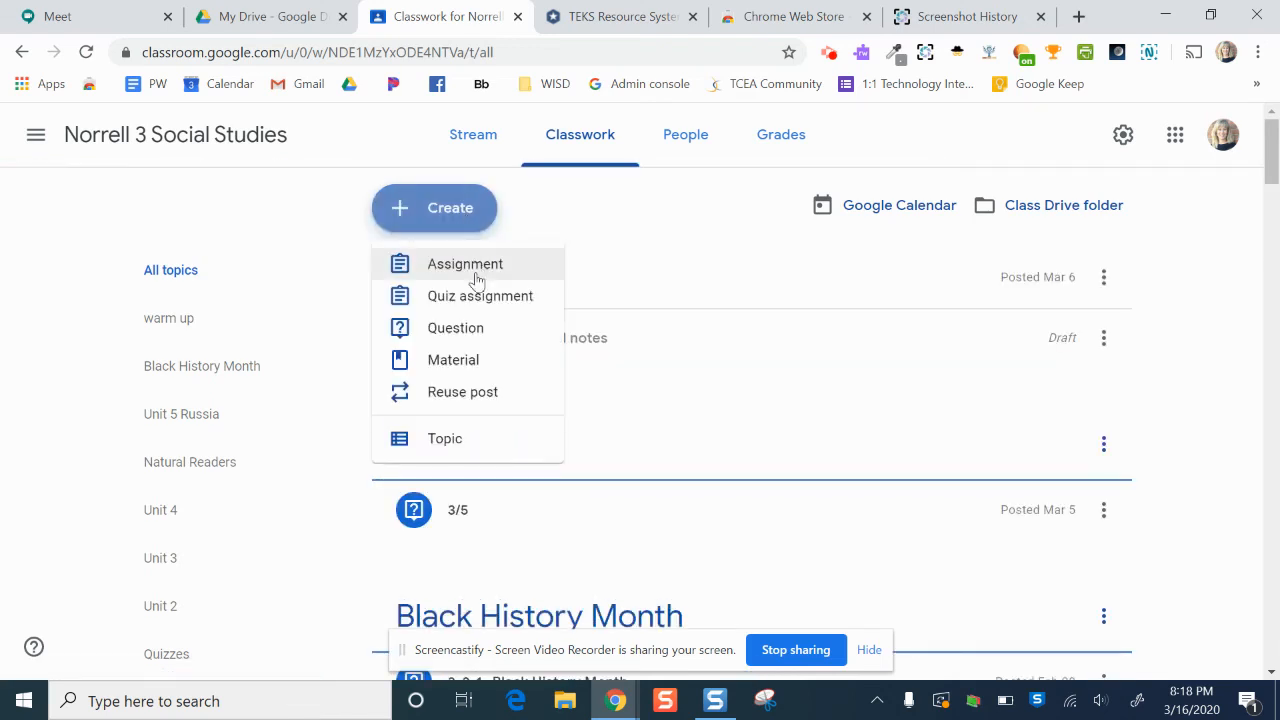
click(495, 398)
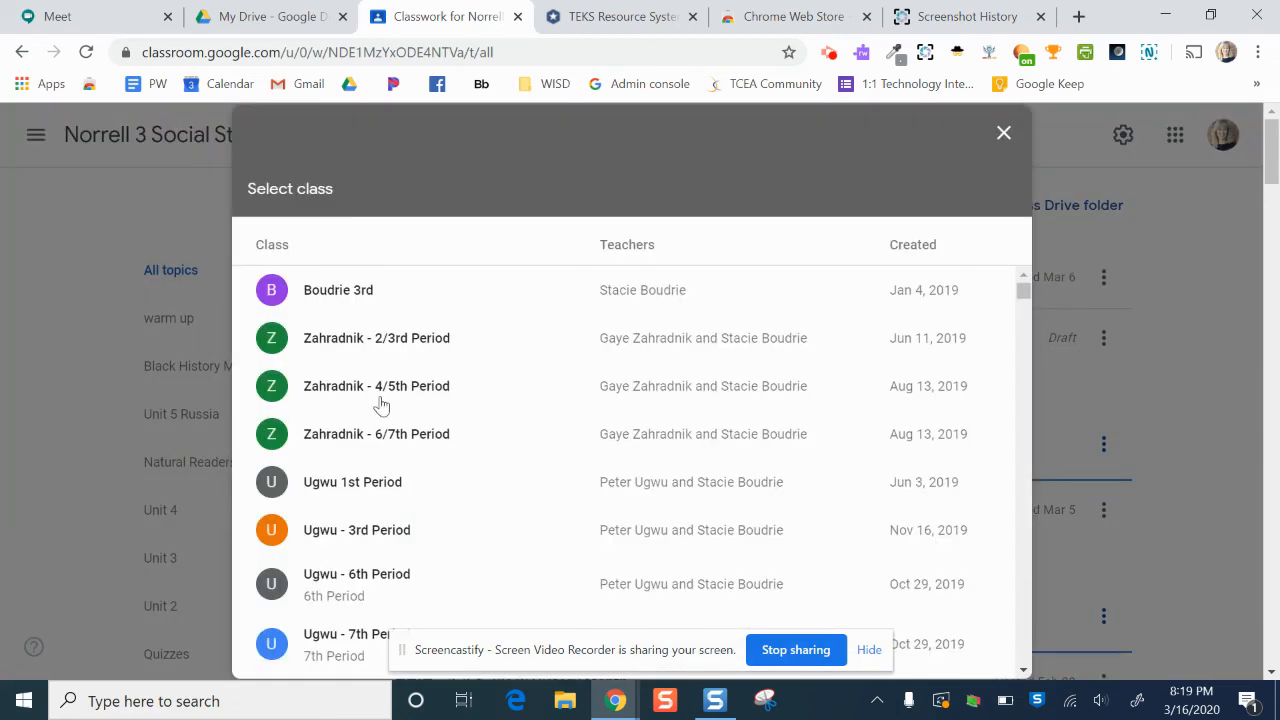
scroll(384, 415, down, 1)
scroll(387, 415, down, 5)
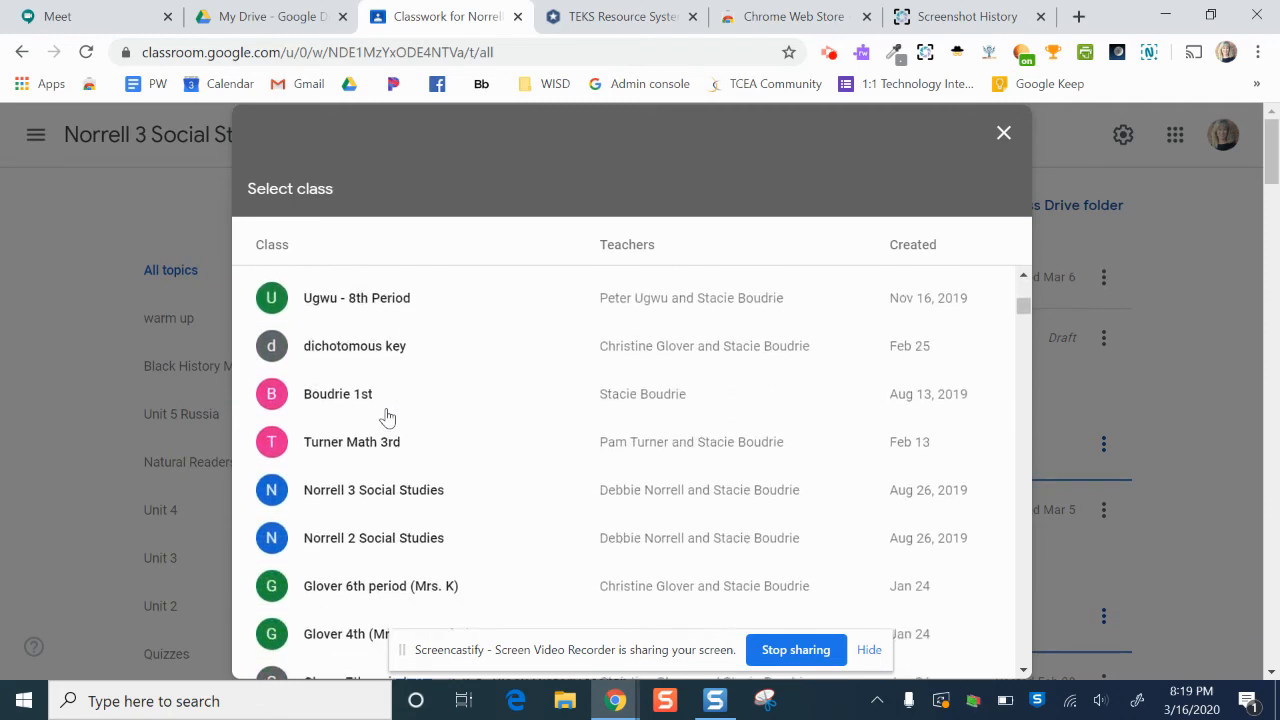
click(375, 340)
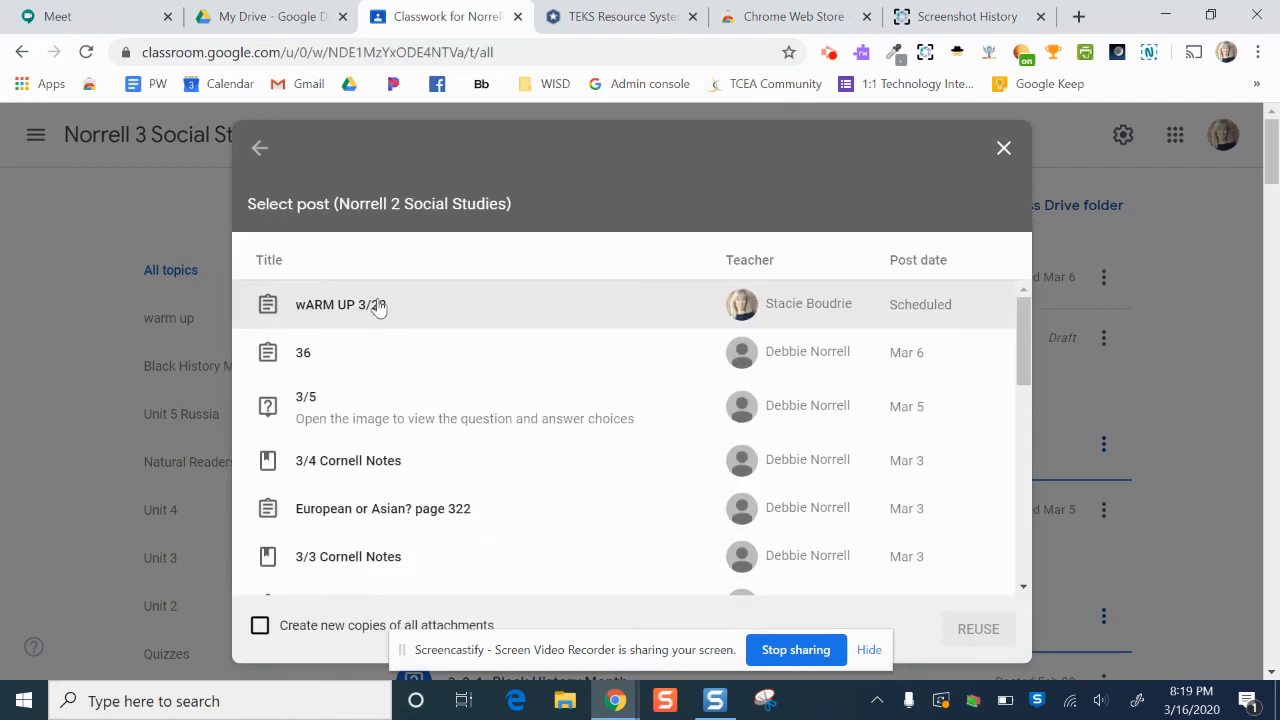
click(435, 305)
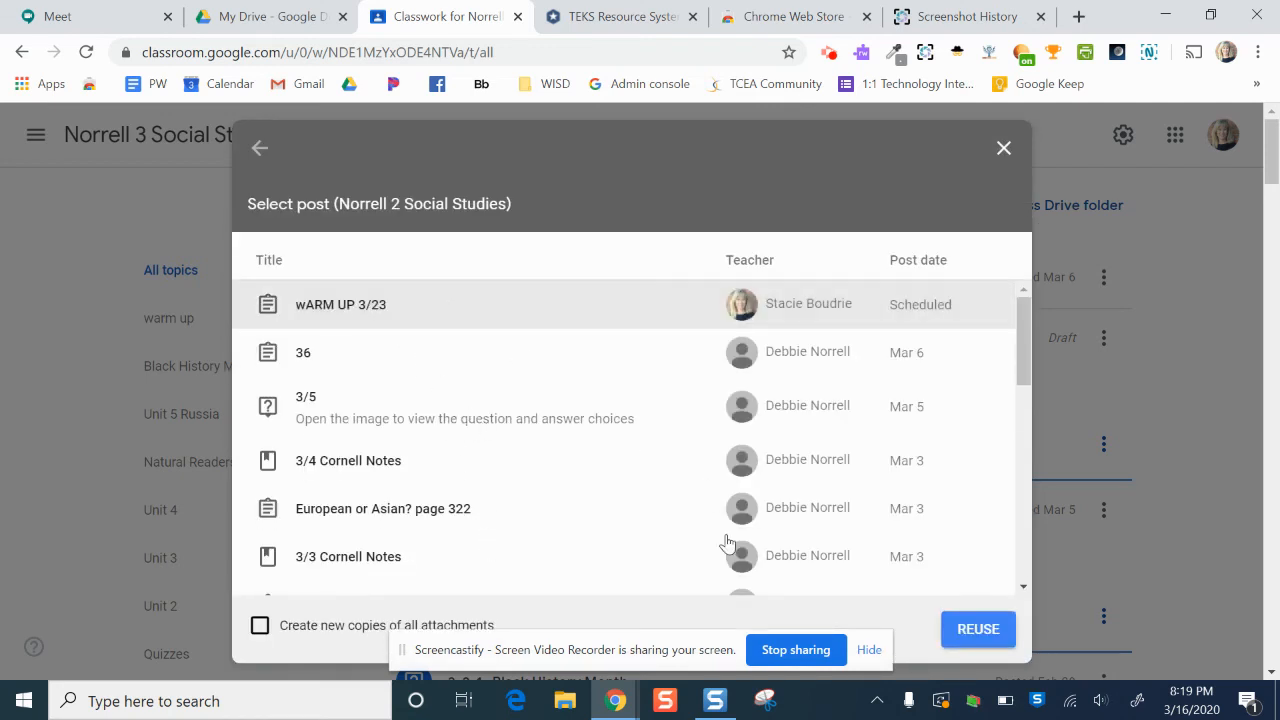
click(961, 632)
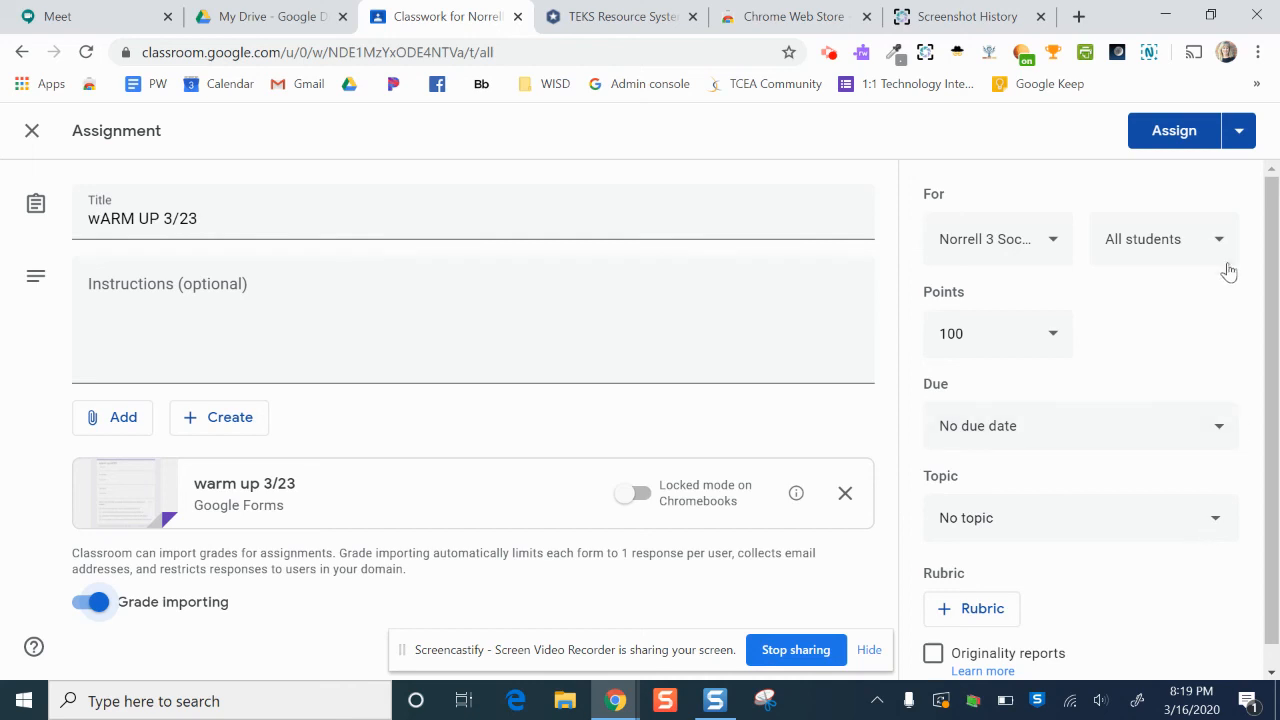
Check the topic choices and the scheduling options of the reused assignment, leaving both without making changes.
click(1155, 511)
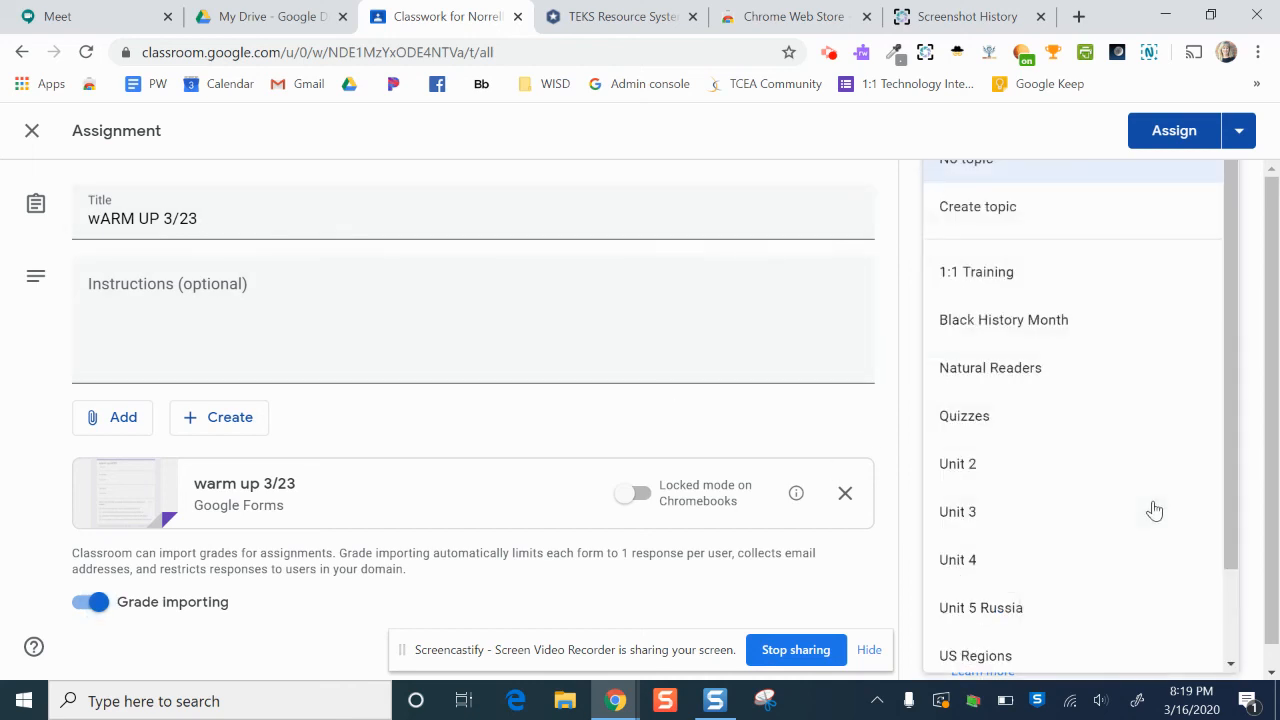
click(834, 226)
click(1236, 135)
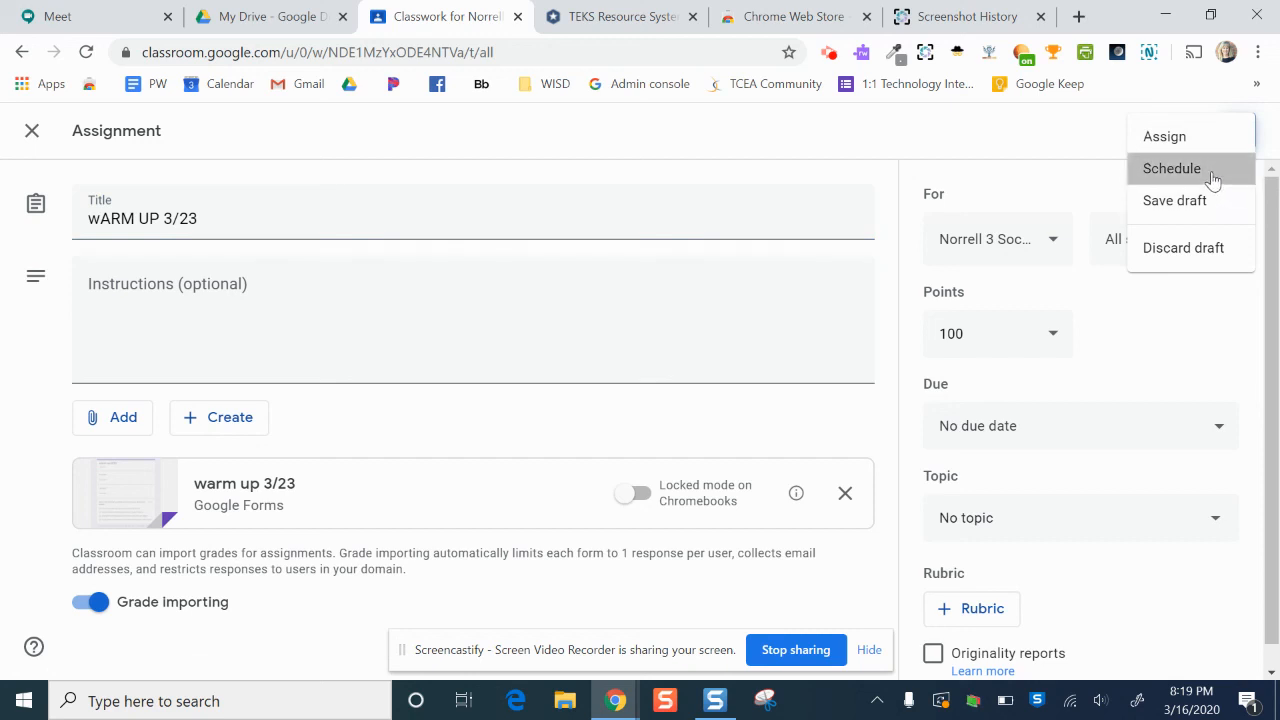
click(1213, 180)
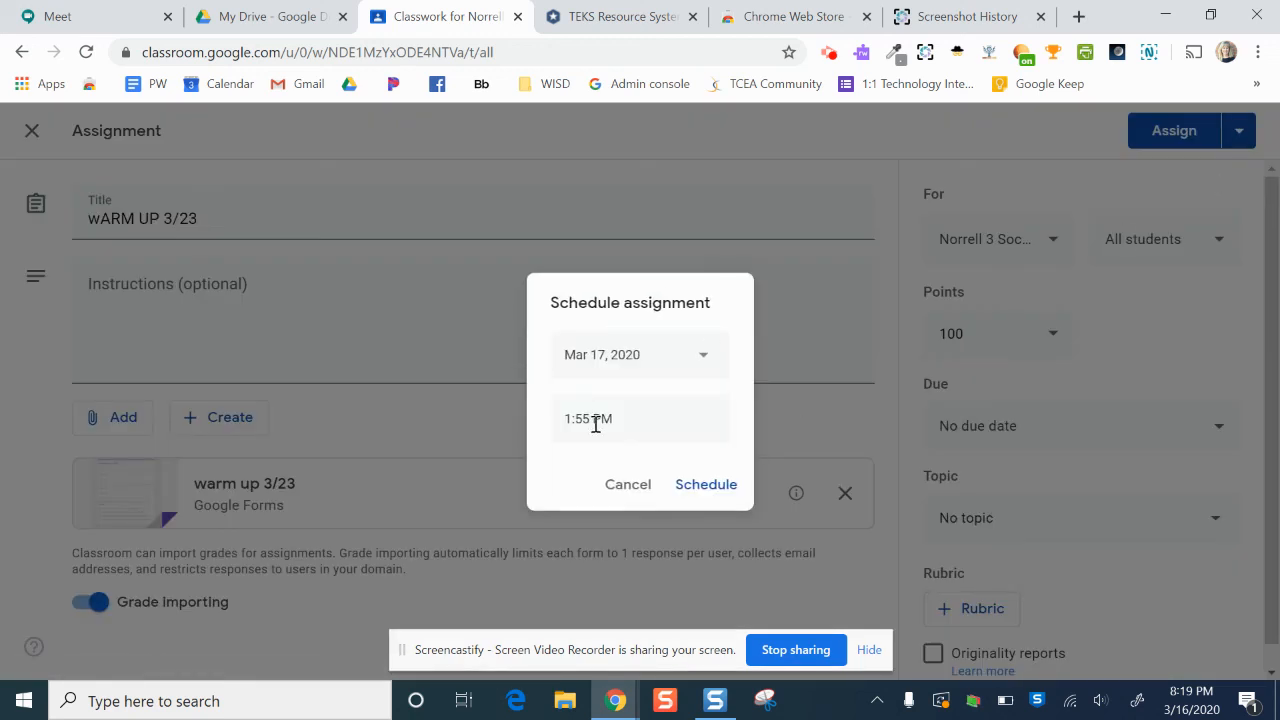
click(639, 487)
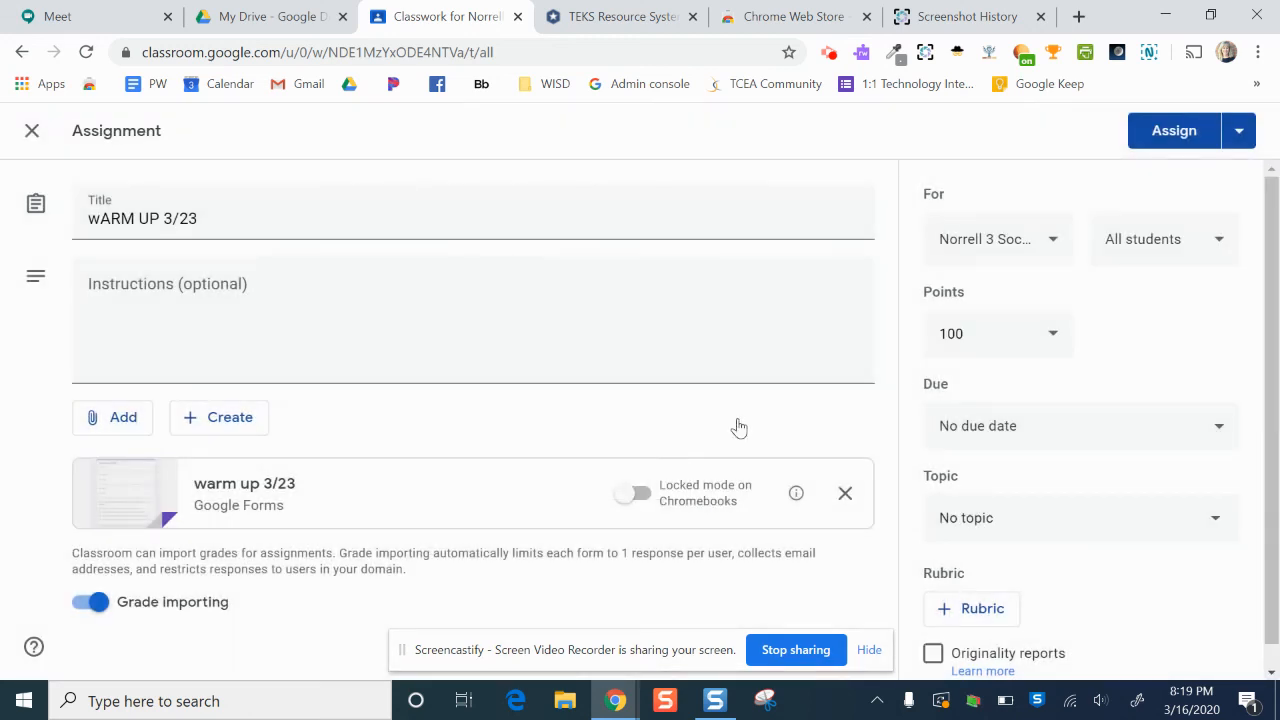
Close the reused assignment and delete the "wARM UP 3/23" draft from the class's classwork.
click(32, 133)
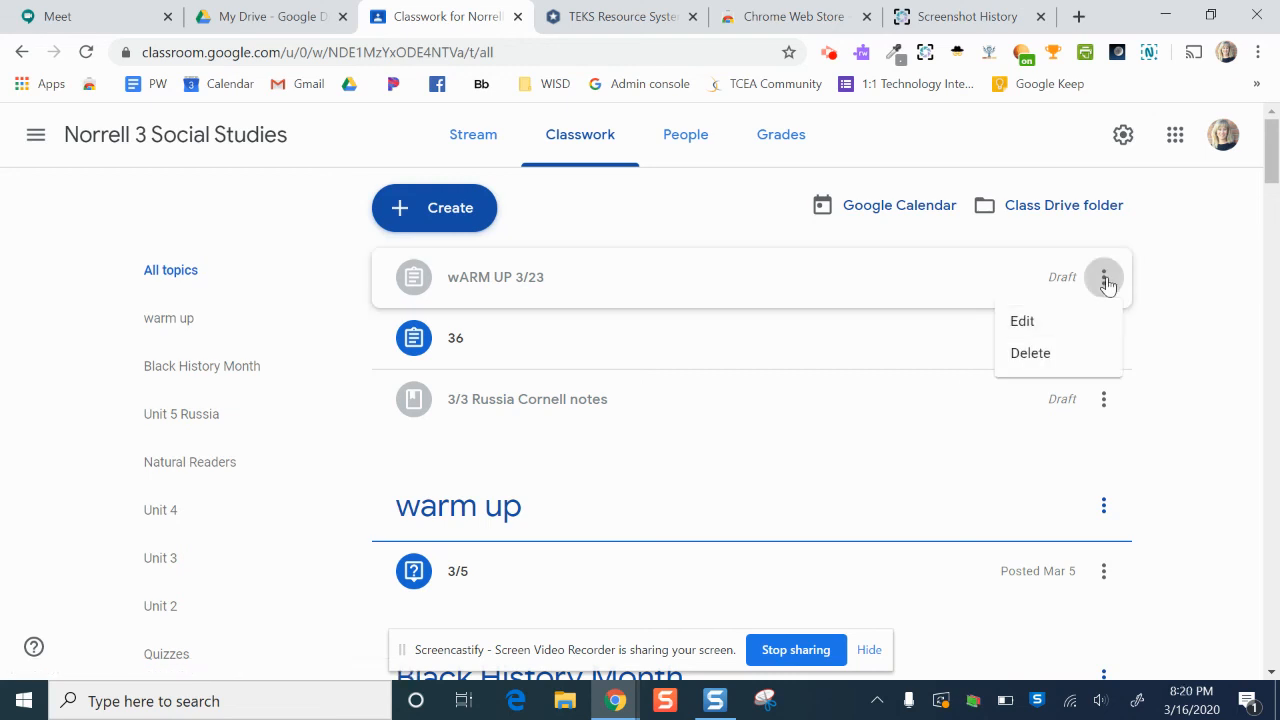
click(1052, 358)
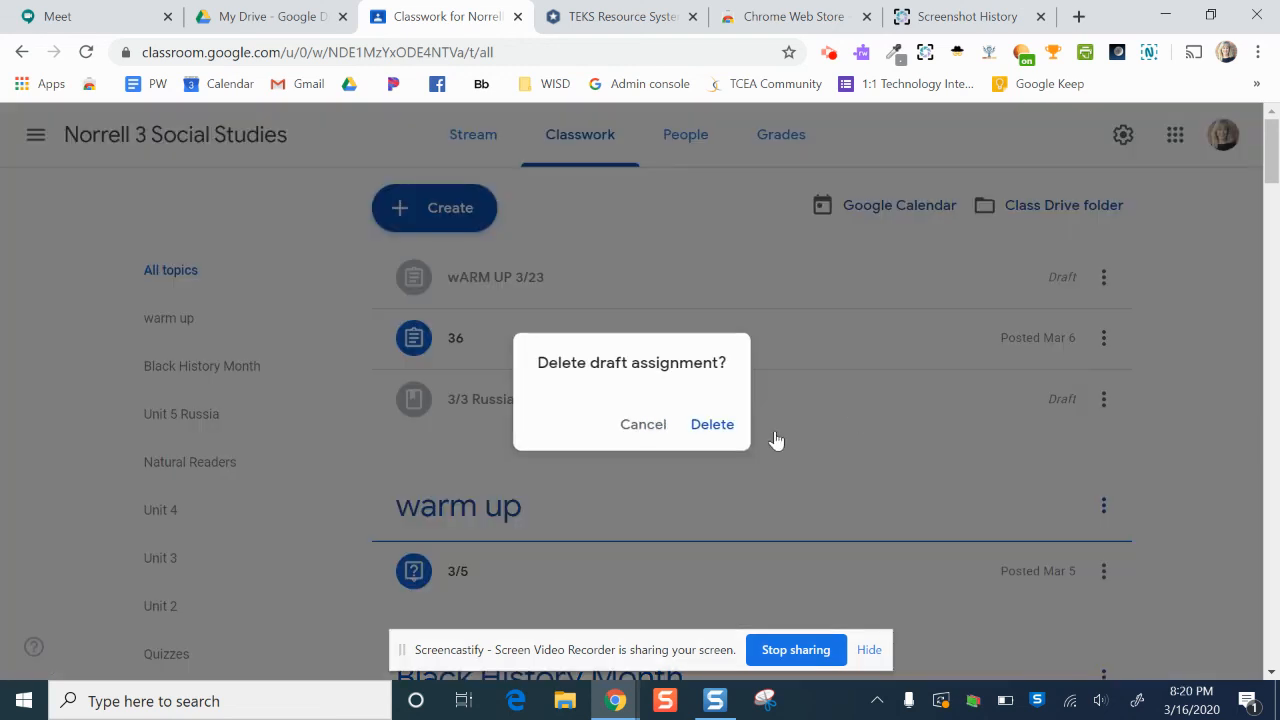
click(713, 430)
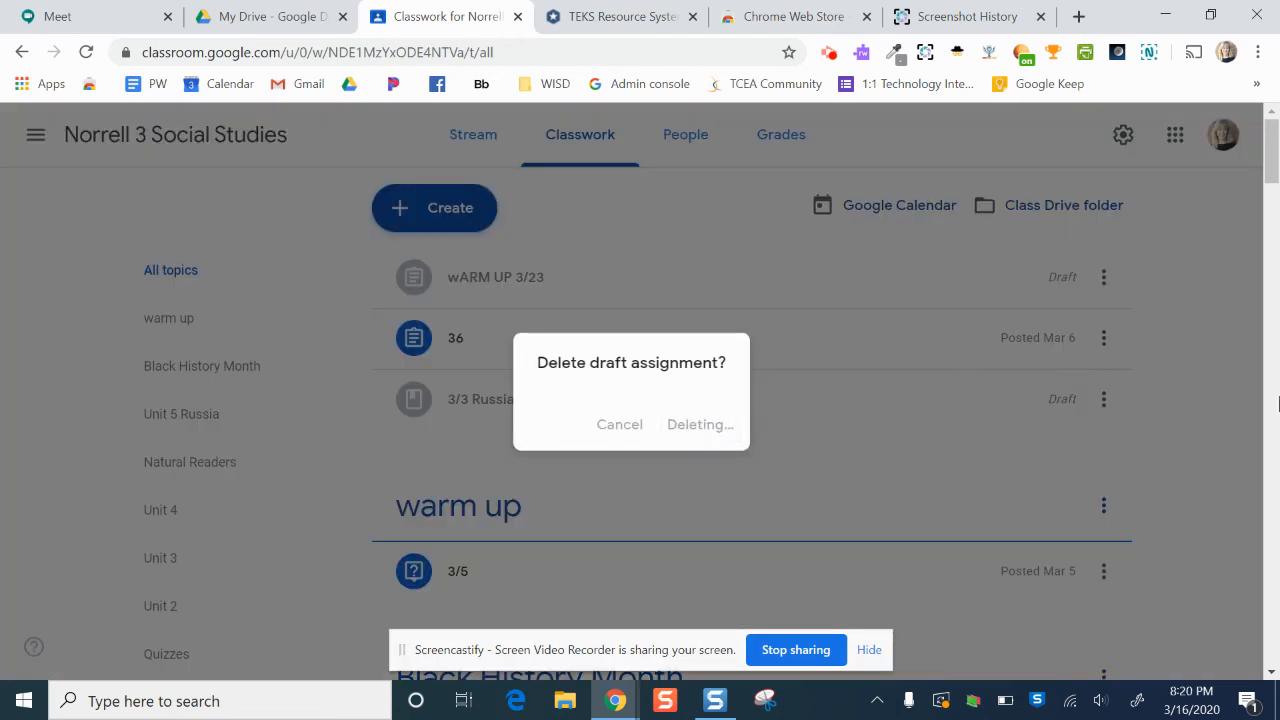